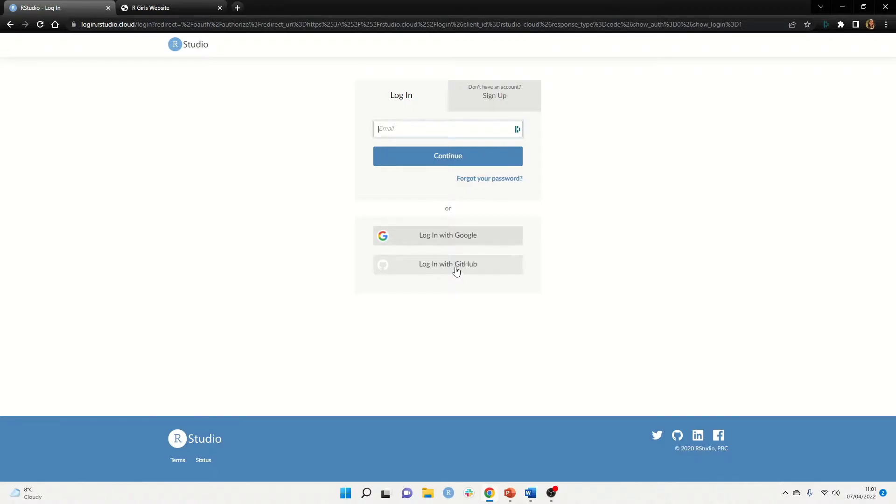
Log in with GitHub and open the Green Oak Academy space from the Spaces sidebar
click(456, 270)
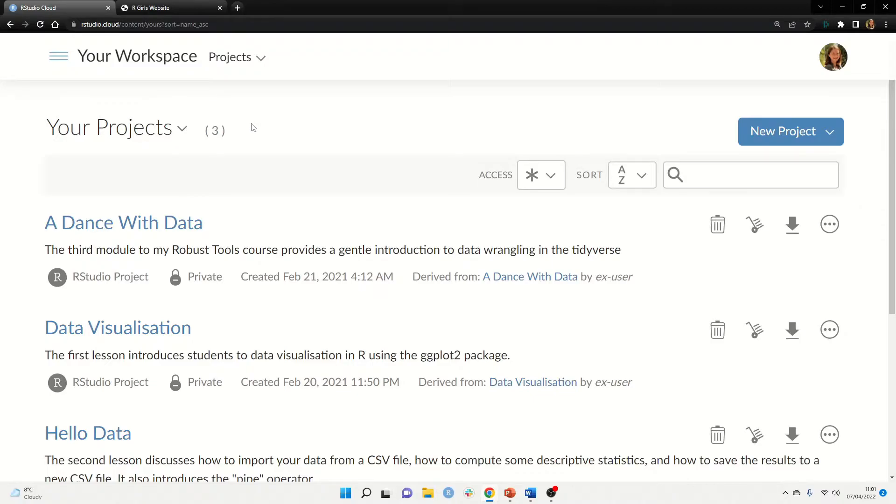
click(59, 60)
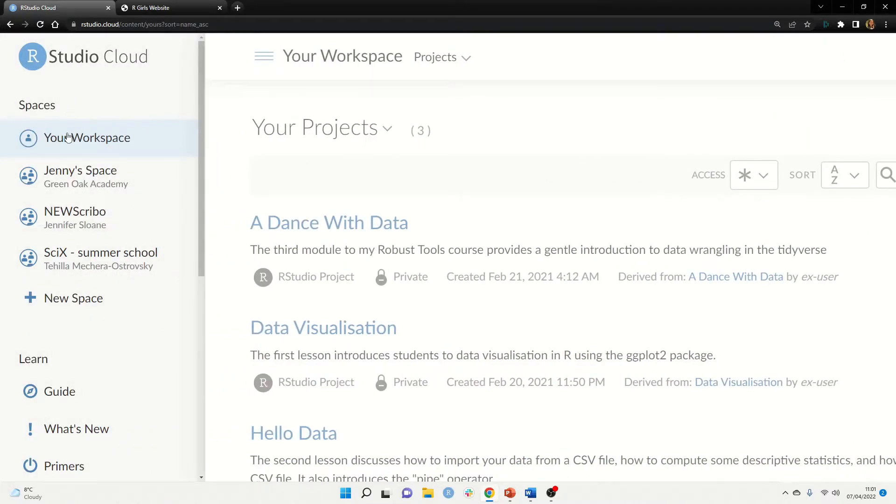
click(114, 183)
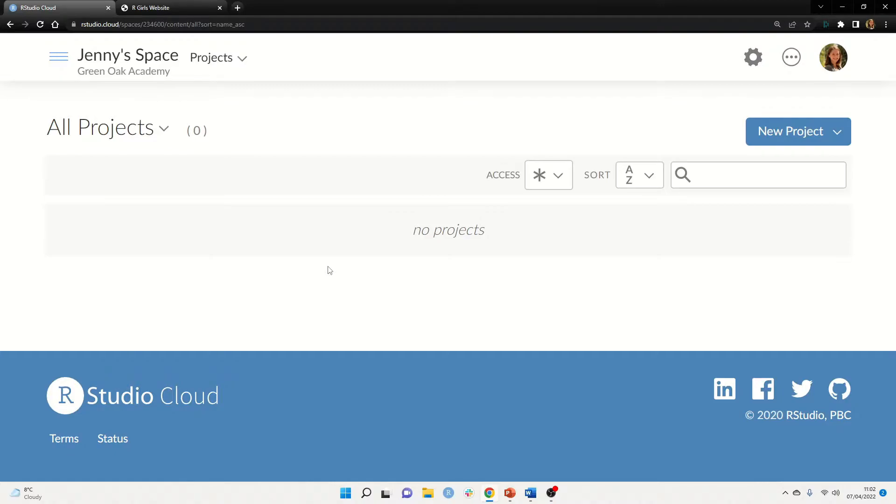
Create a new RStudio project and rename it from Untitled Project to 'Base'
click(820, 137)
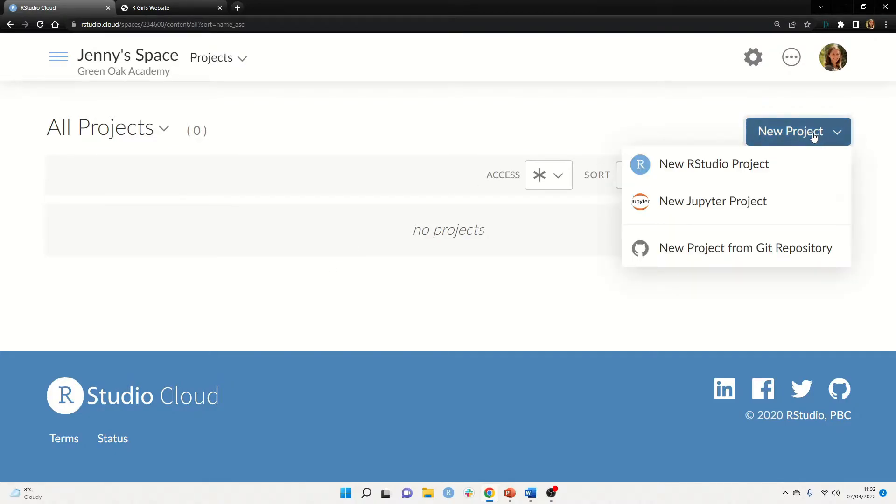
click(699, 179)
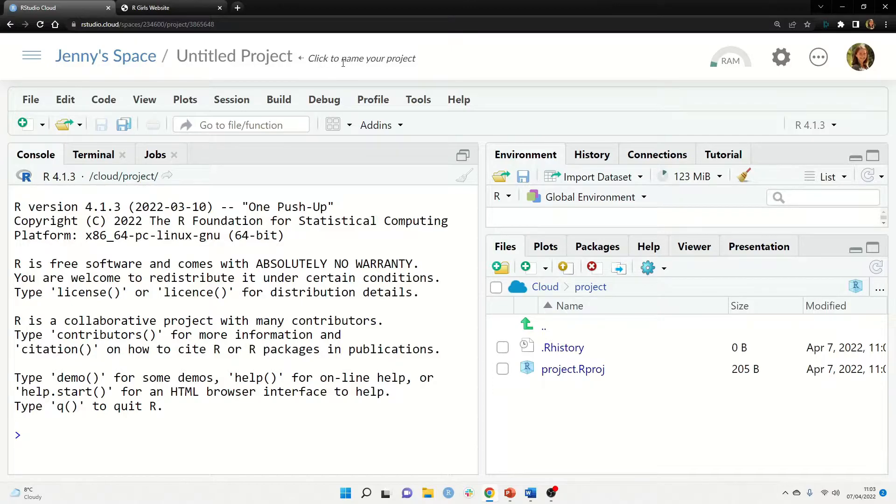
click(287, 57)
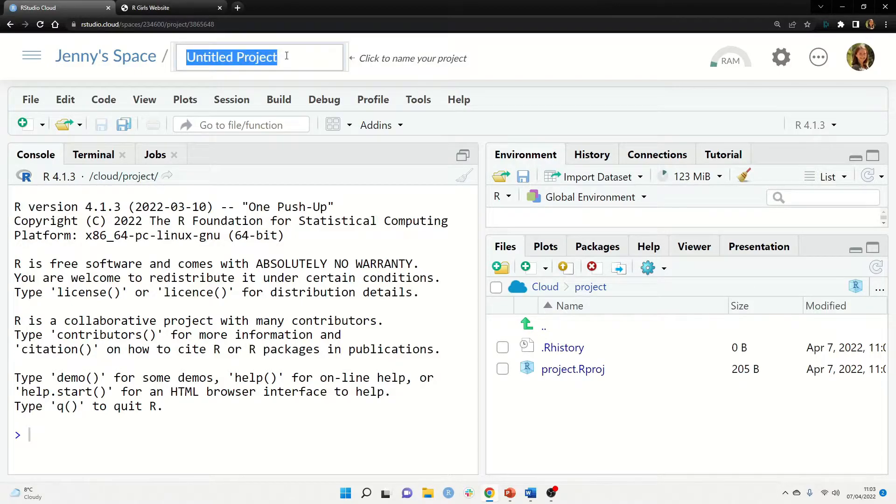
text(Base)
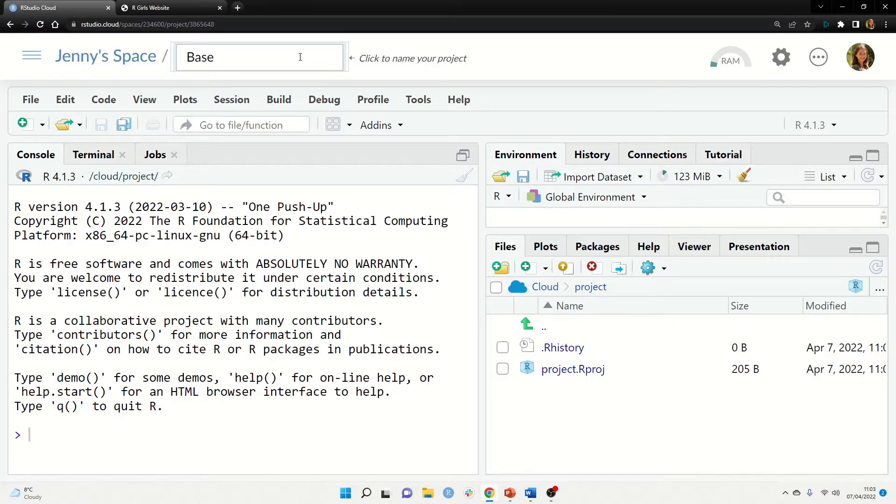
click(485, 63)
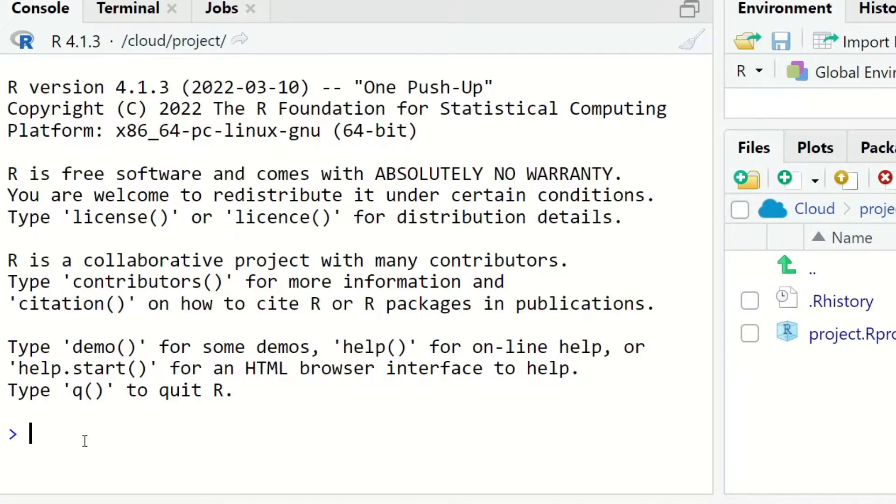
Run install.packages("tidyverse") in the Base project console
text(install.)
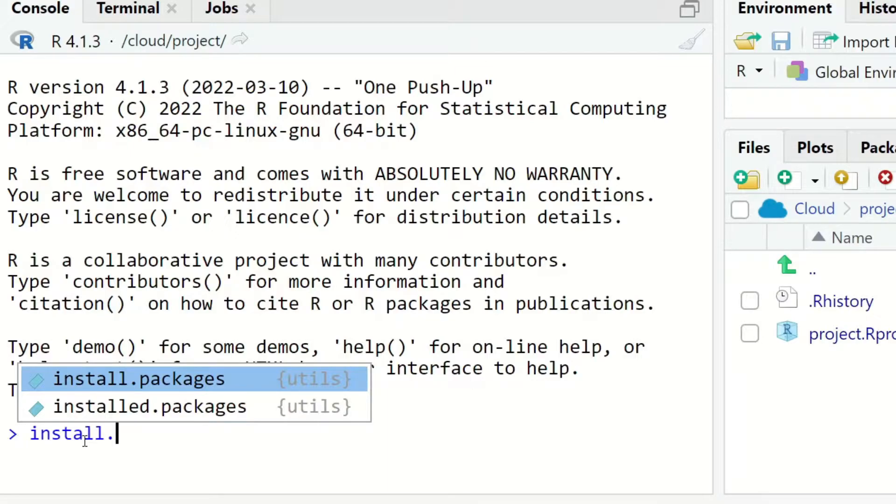
click(194, 377)
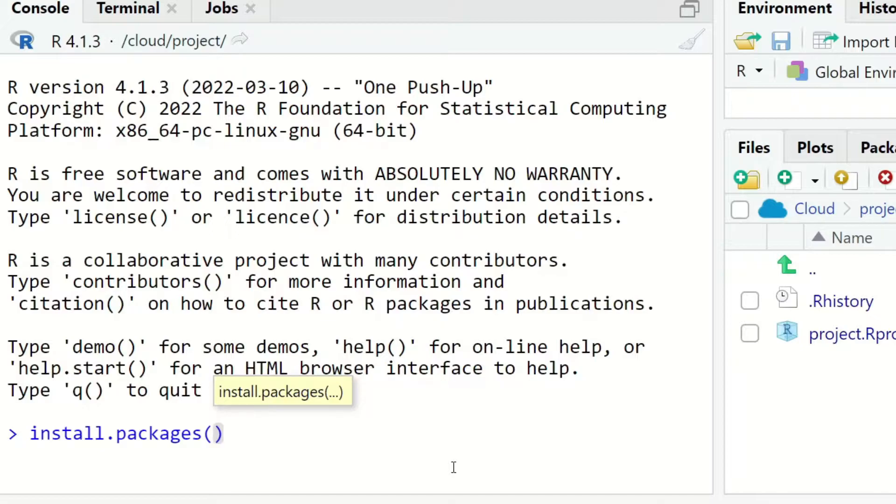
text(")
text(tidy)
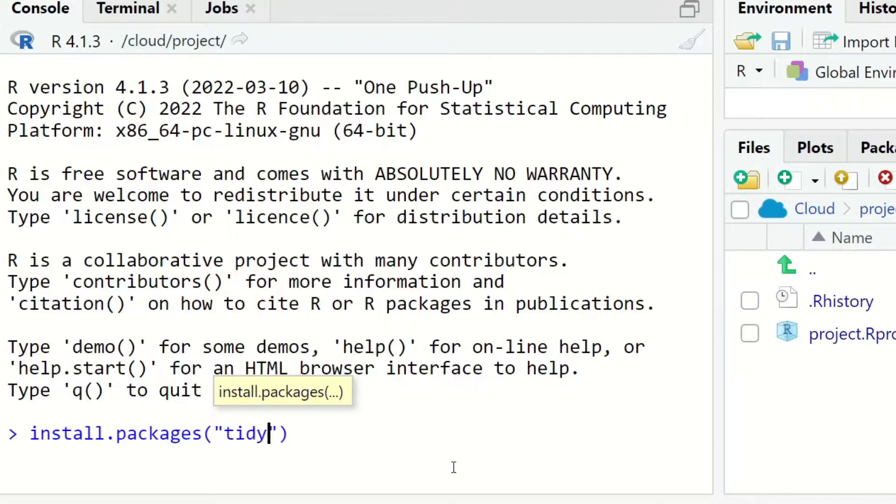
text(verse)
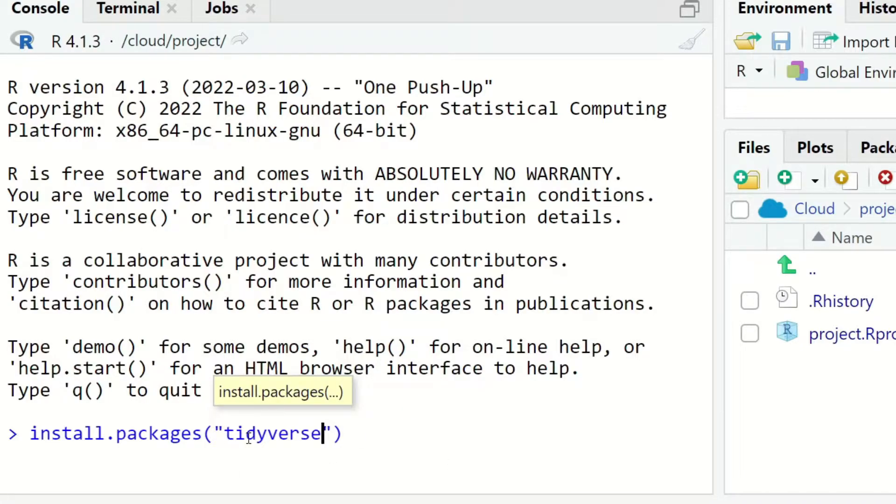
key(Return)
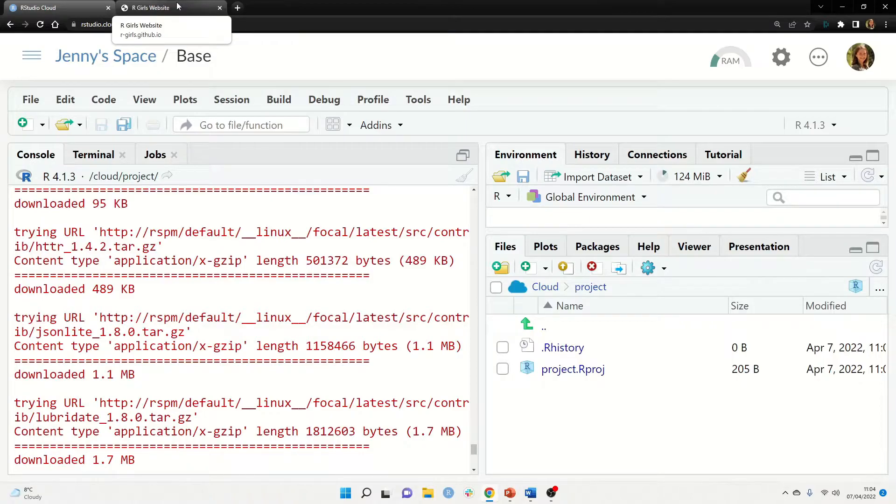
On the R Girls site, open the Math lesson 'Equations of Straight Line Graphs - Part 1'
click(178, 6)
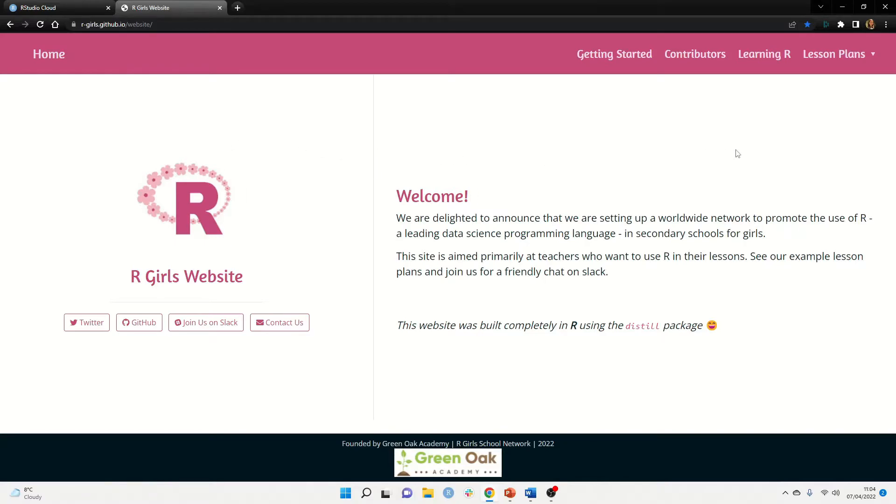
click(848, 65)
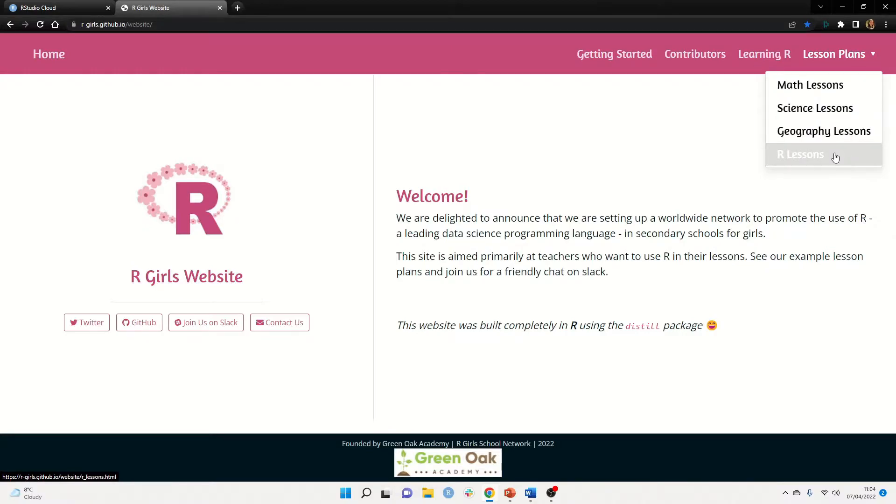
click(843, 87)
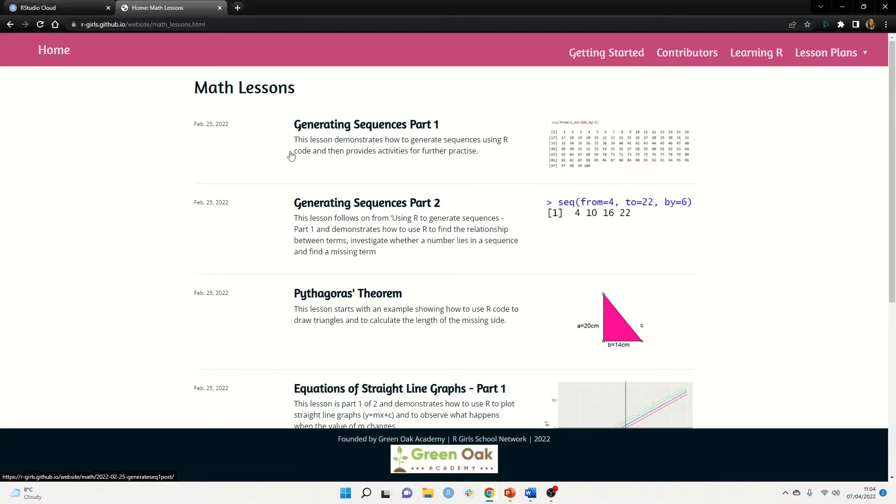
scroll(336, 309, down, 2)
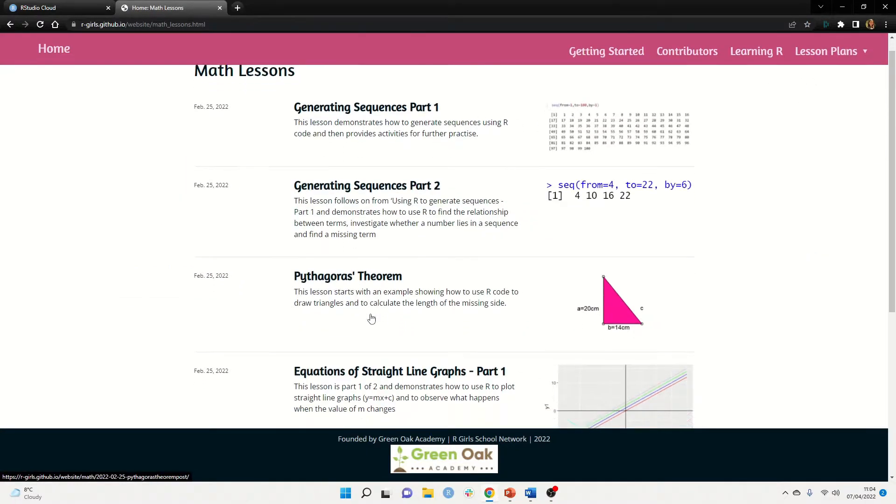
click(427, 297)
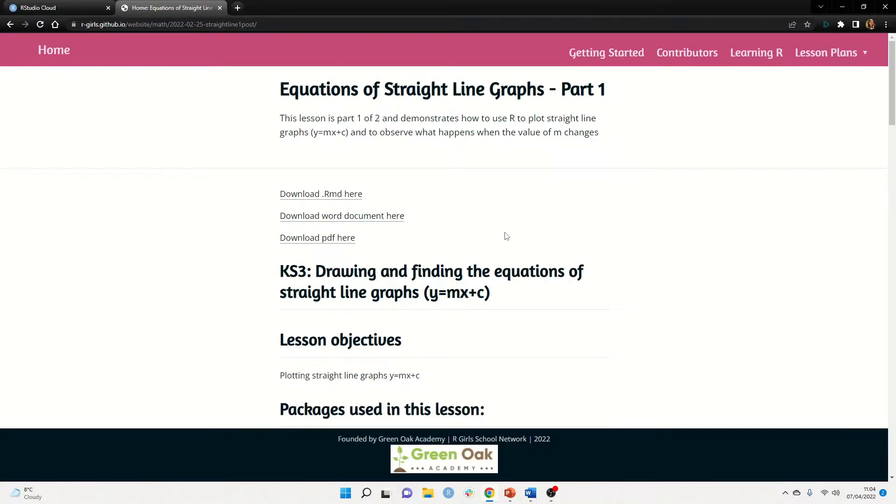
Check the lesson's Packages section for tidyverse, then go to the Getting Started page
scroll(512, 233, down, 1)
scroll(512, 232, down, 1)
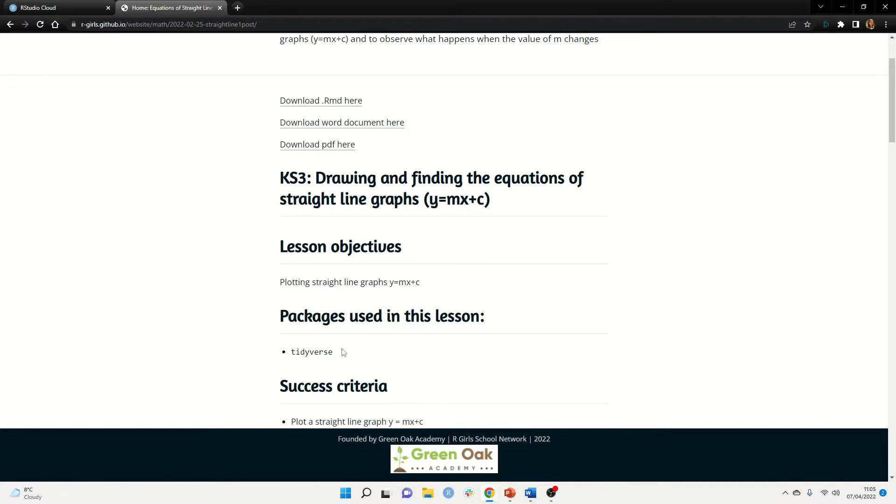
drag(344, 352, 290, 359)
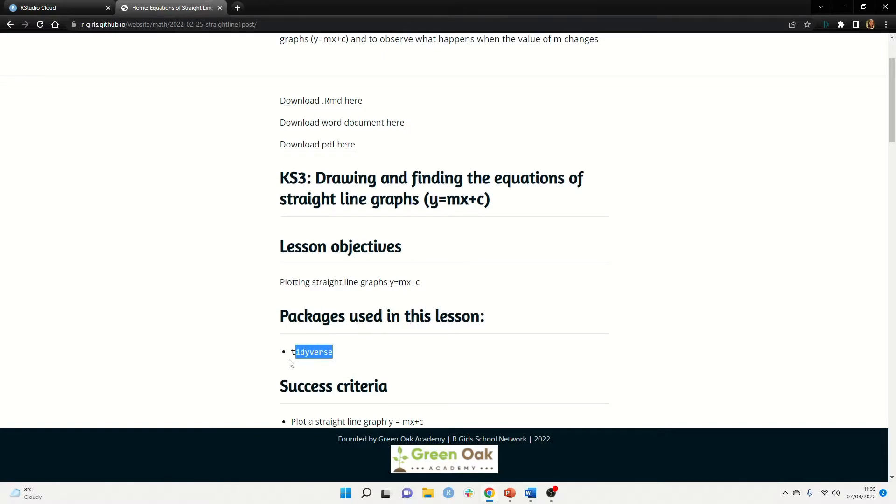
click(354, 356)
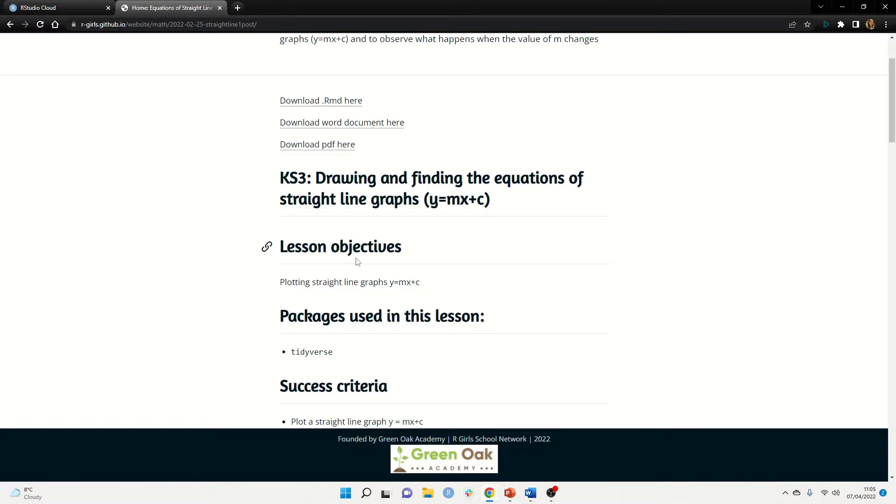
scroll(459, 346, up, 2)
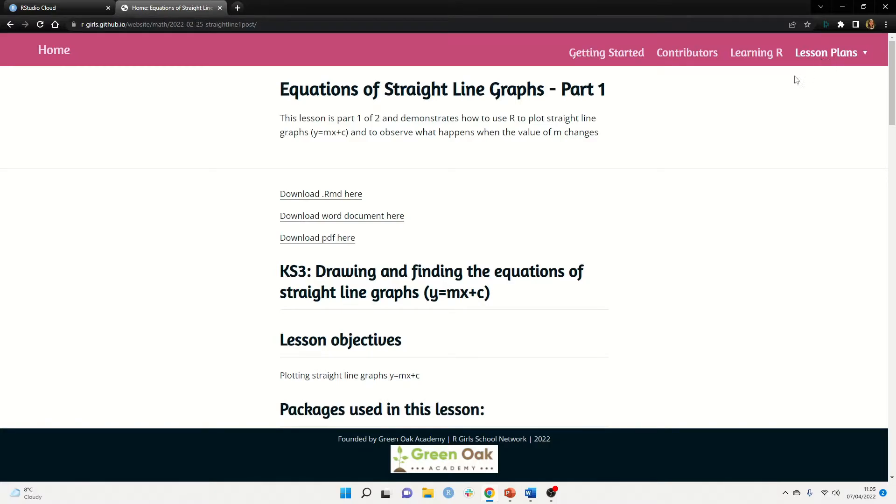
click(603, 57)
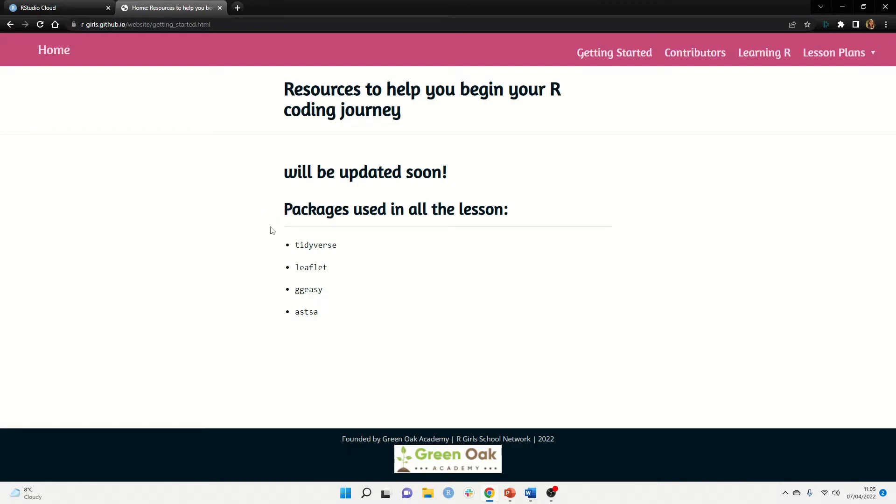
Review the listed packages tidyverse, leaflet, ggeasy and astsa, then return to the Base console
drag(331, 316, 286, 254)
click(366, 268)
click(63, 5)
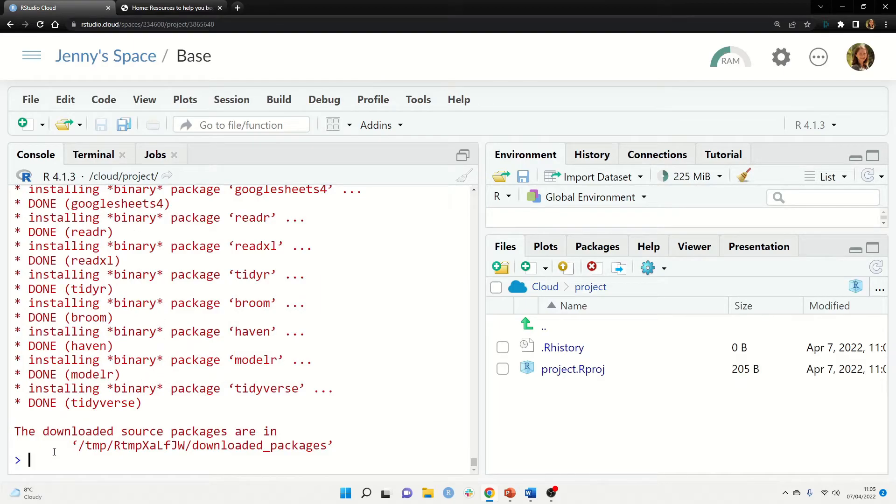
Run install.packages("leaflet") in the Base project console
drag(22, 462, 17, 461)
click(28, 461)
text(install.p)
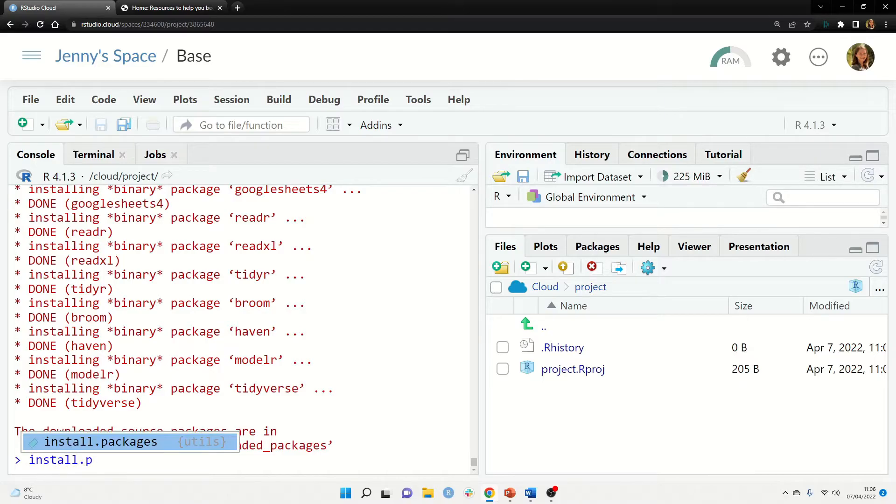
key(Tab)
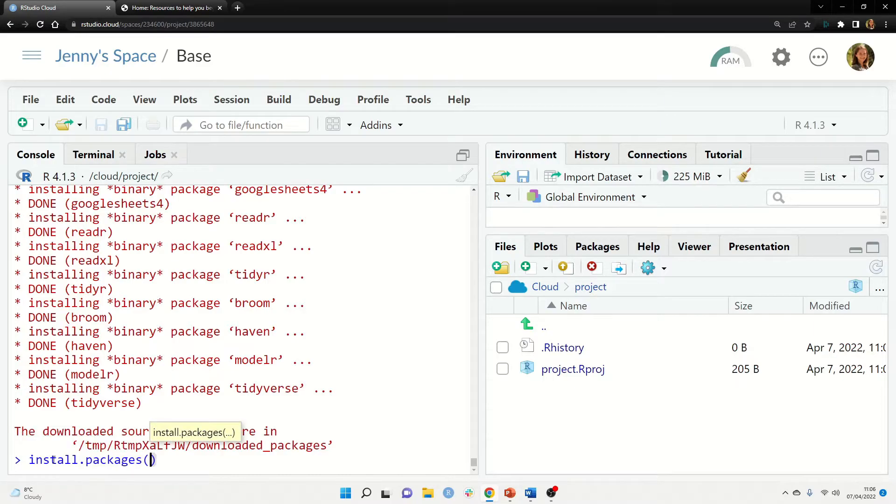
text("leaflet)
key(Return)
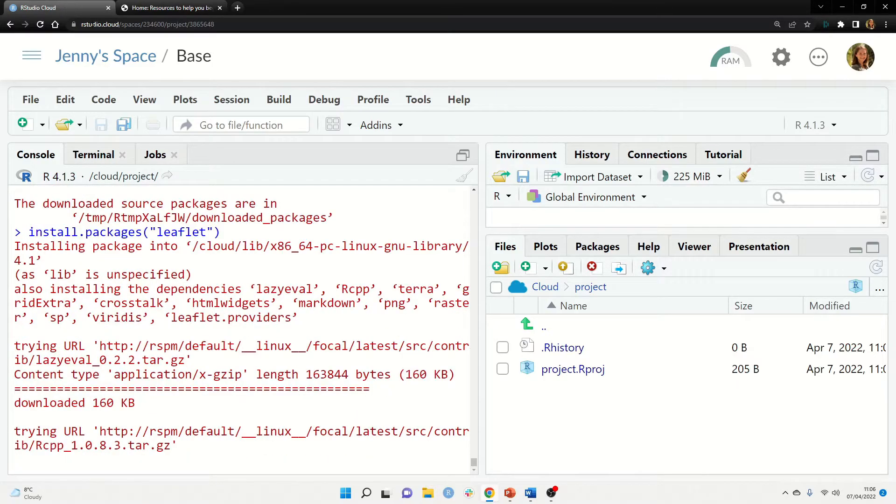
click(164, 6)
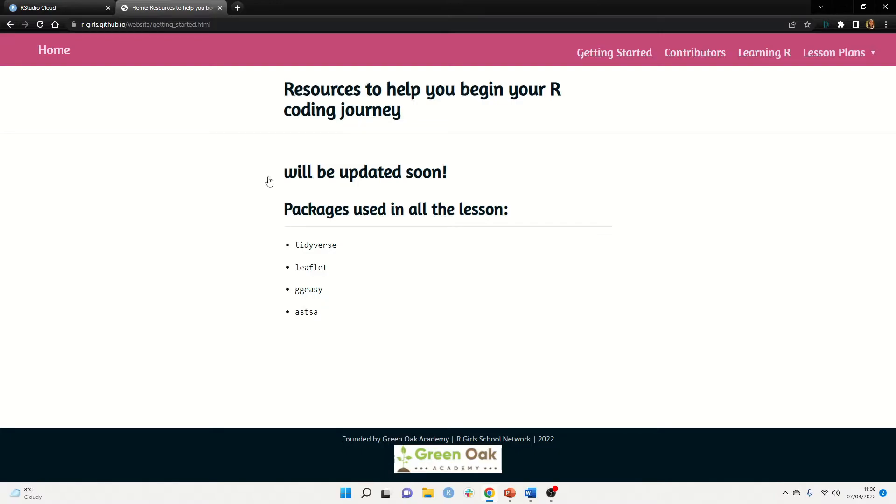
click(61, 5)
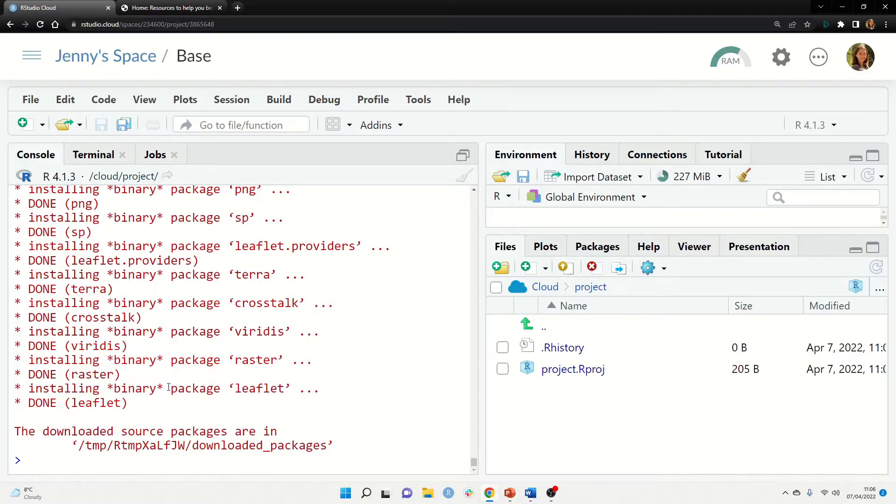
Install ggeasy, rerunning the command with quotes added around "ggeasy"
text(install)
key(Tab)
text(ggeasy)
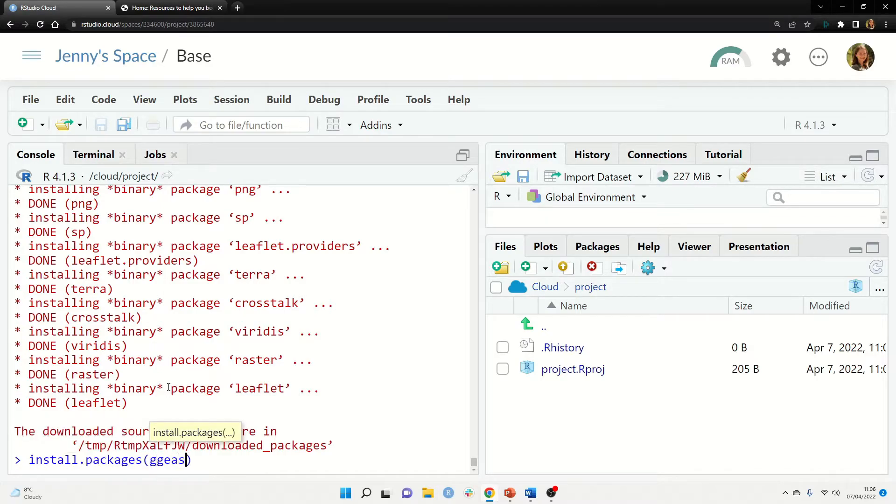
key(Return)
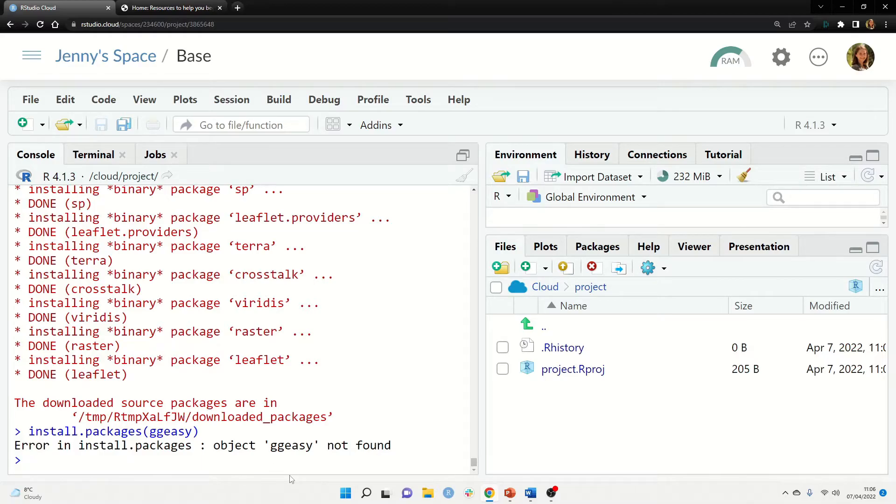
key(Up)
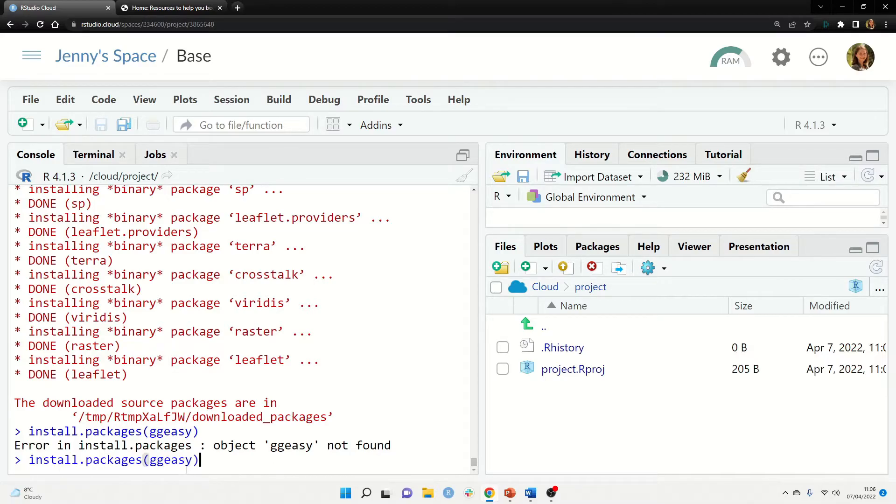
key(Left)
key(Left)
key(Left)
key(Left)
key(Left)
key(Left)
key(Left)
text(")
key(Right)
key(Right)
key(Right)
key(Right)
key(Right)
key(Right)
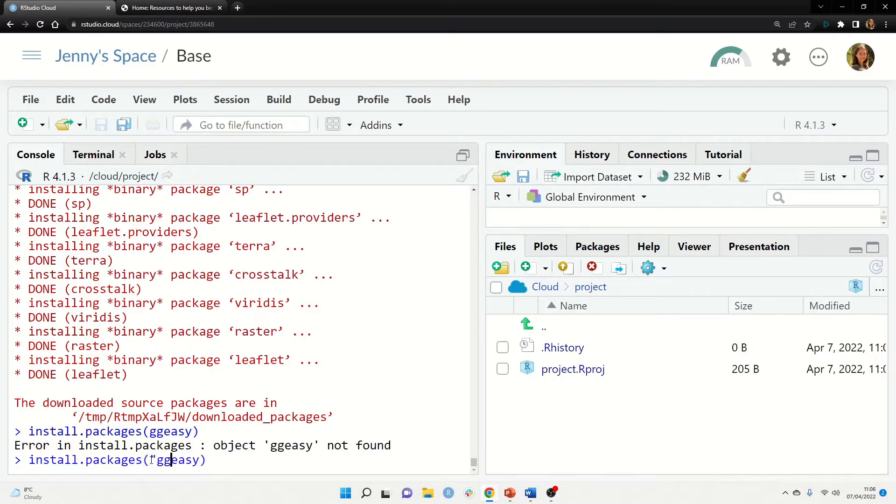
text(")
key(Return)
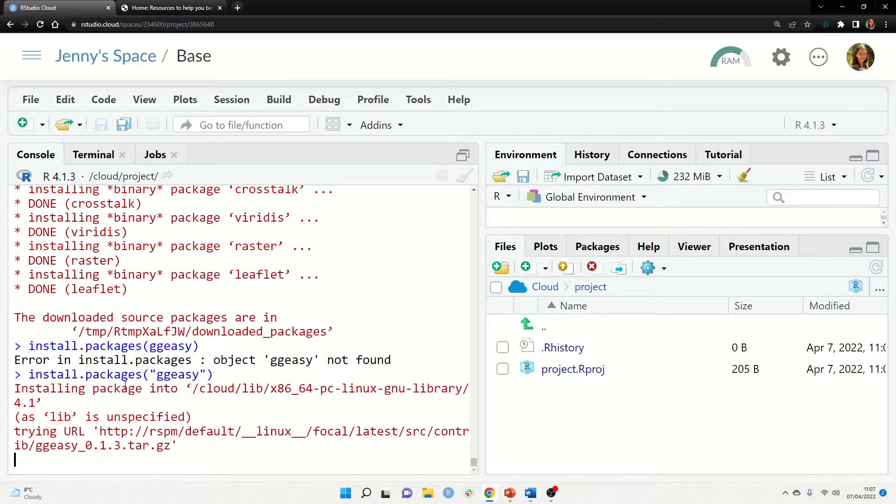
Install astsa by editing the recalled command, then go back to the R Girls package list
click(182, 8)
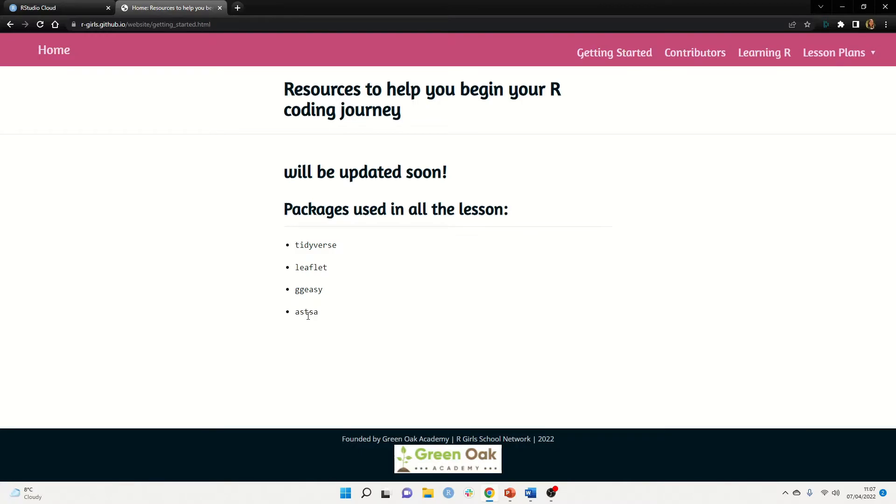
click(81, 4)
key(Up)
key(Left)
key(Left)
key(BackSpace)
key(BackSpace)
key(BackSpace)
key(BackSpace)
key(BackSpace)
key(BackSpace)
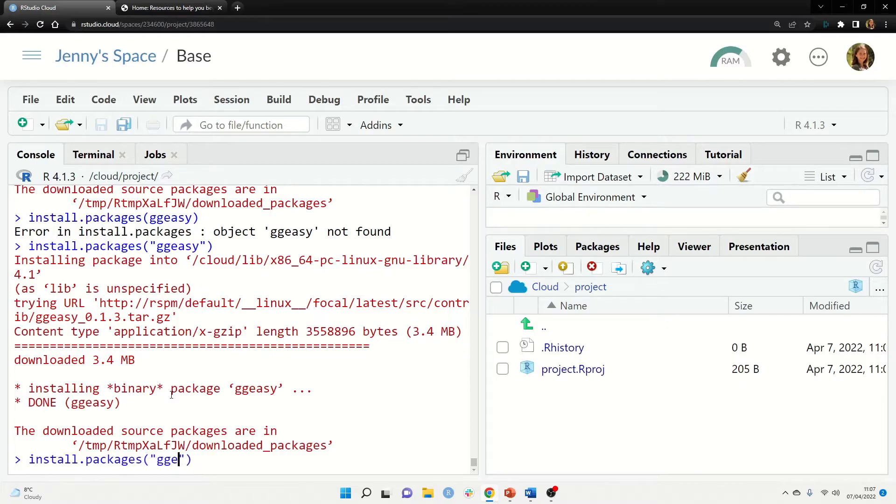
text(astsa)
key(Return)
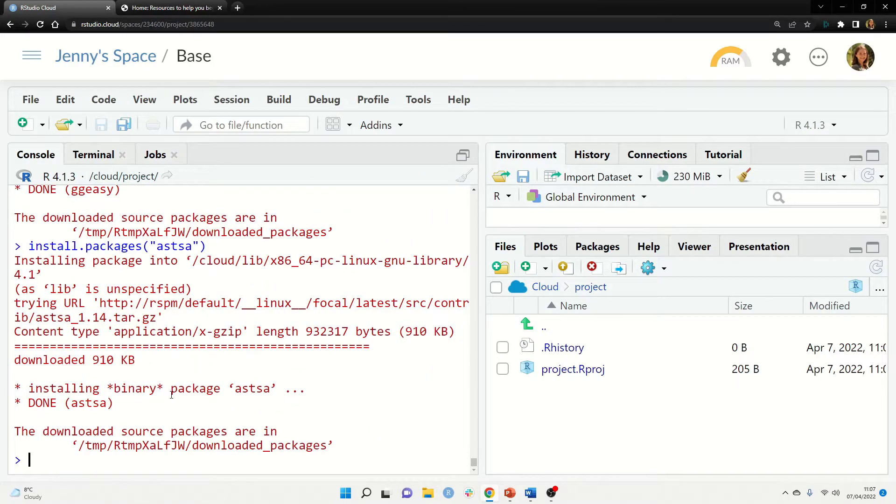
key(ctrl+Tab)
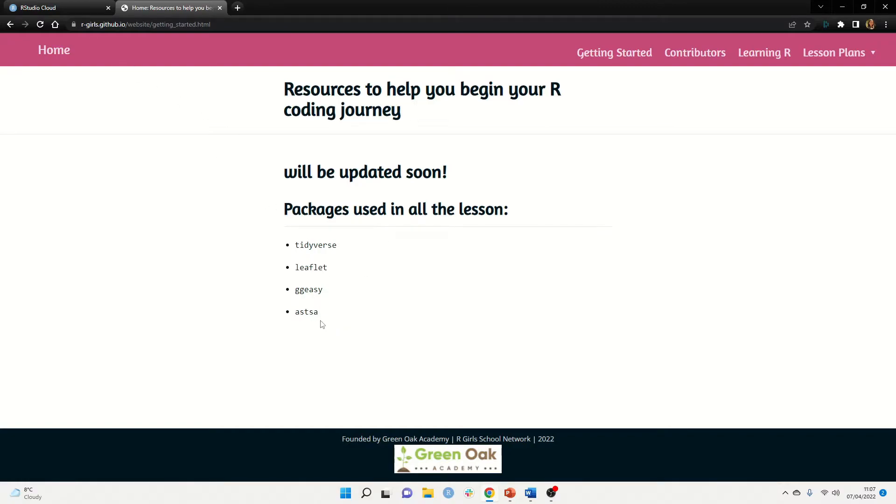
Return to the RStudio Cloud tab showing the Base console with astsa installed
click(41, 7)
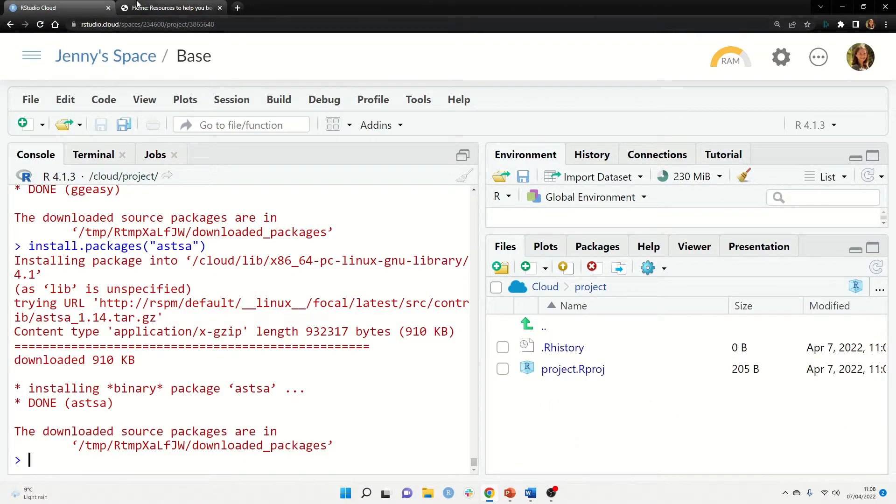
Set the Base project's view access to Everyone in the space, then open the space's projects
click(170, 7)
click(30, 5)
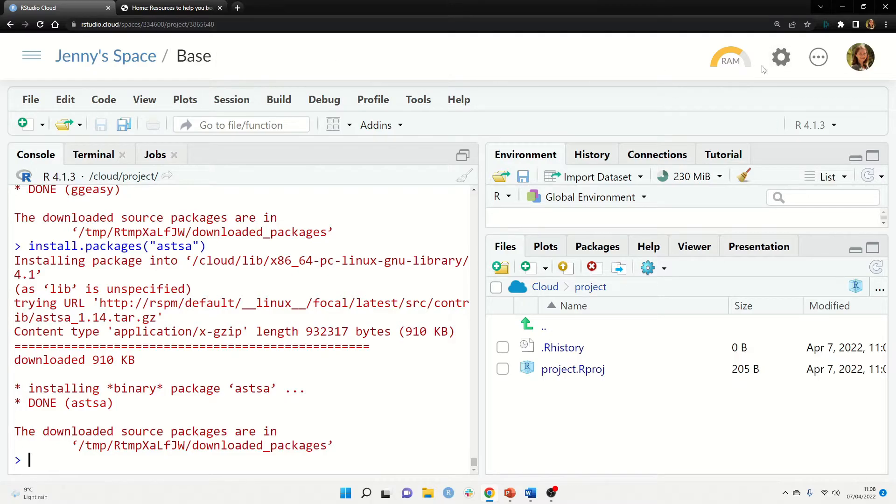
click(781, 66)
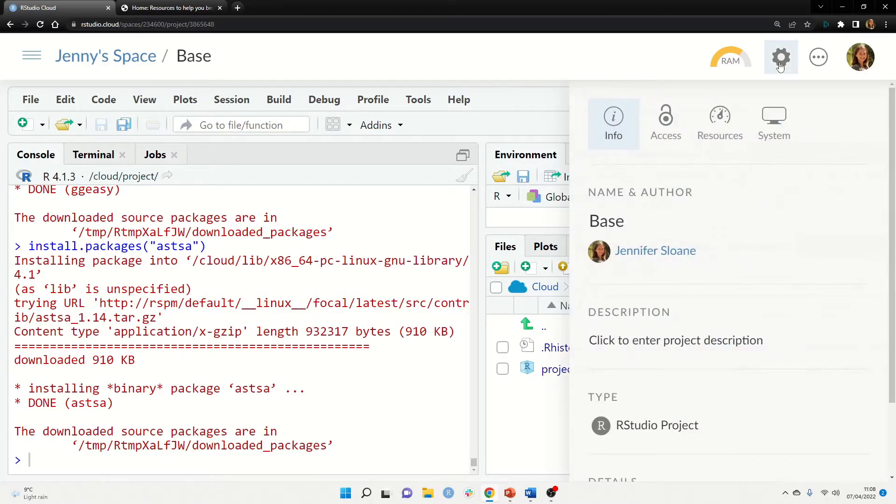
click(669, 139)
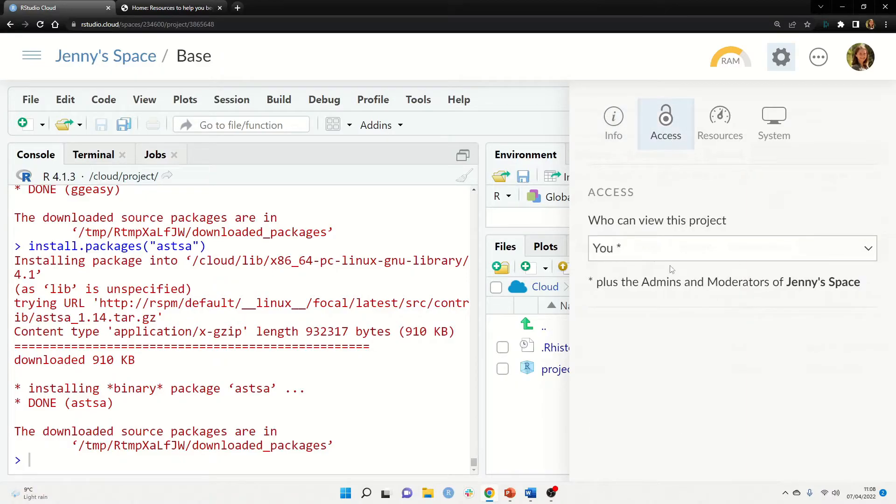
click(656, 254)
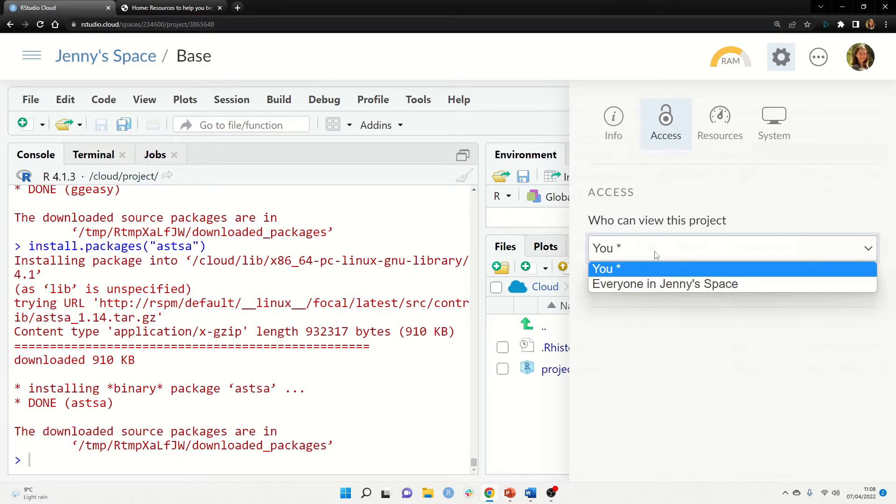
click(666, 285)
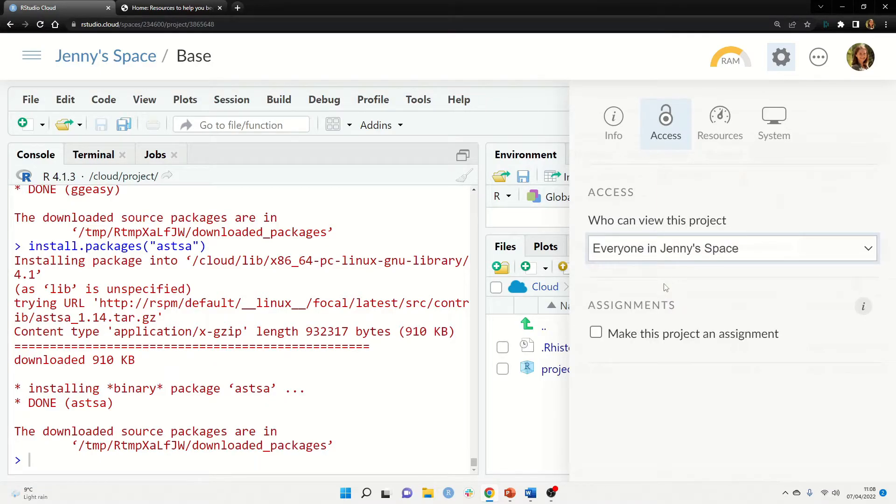
click(525, 121)
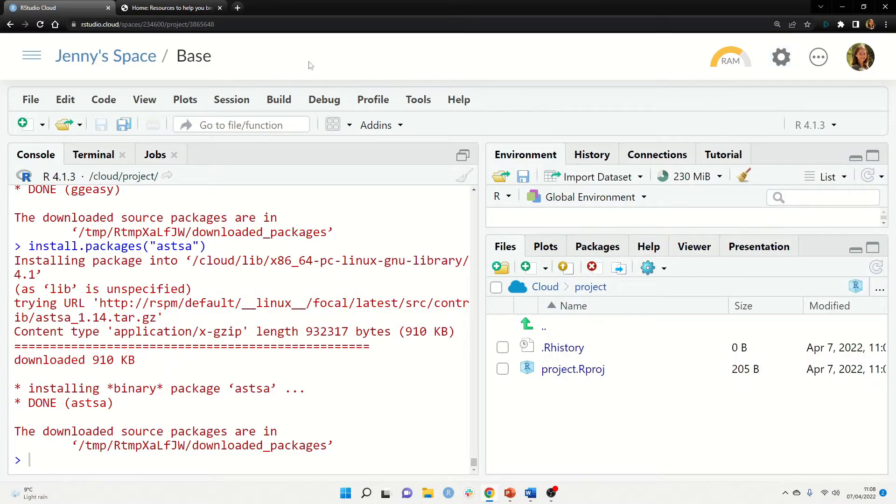
click(111, 66)
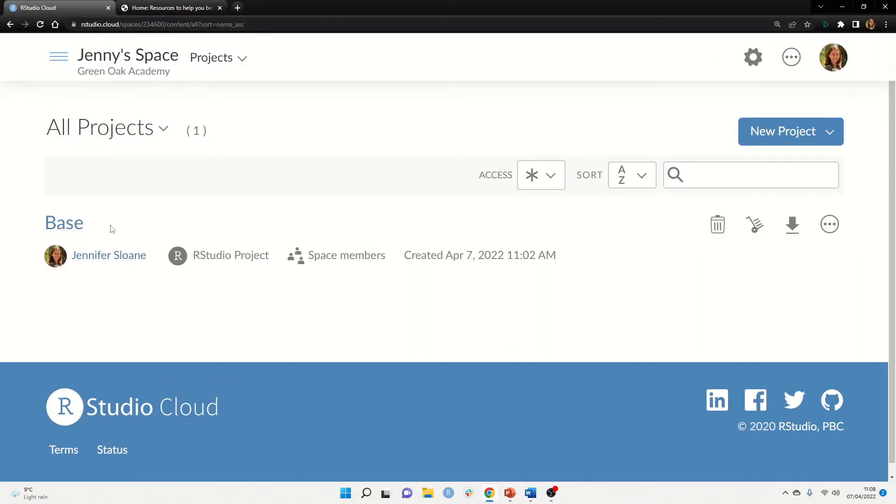
Open Space Settings for the Green Oak Academy space from the All Projects page
drag(112, 227, 34, 228)
click(147, 230)
click(756, 58)
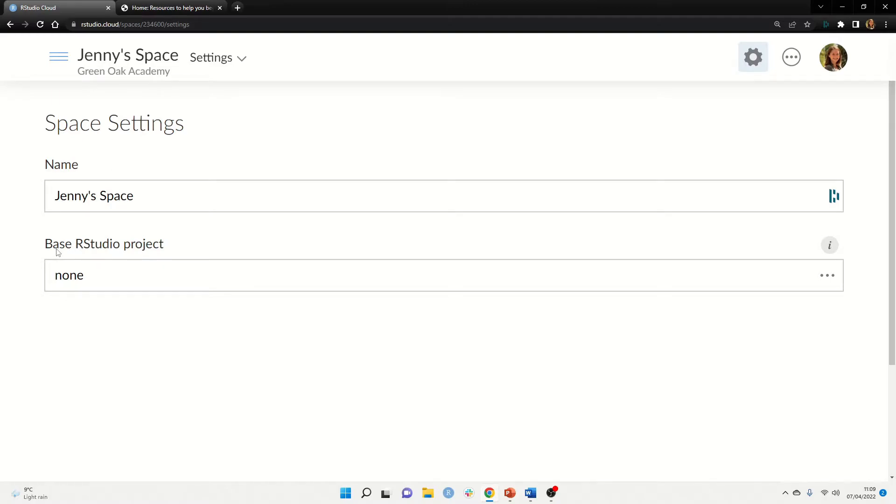
In Space Settings, set the Base RStudio project to Base instead of none
click(142, 274)
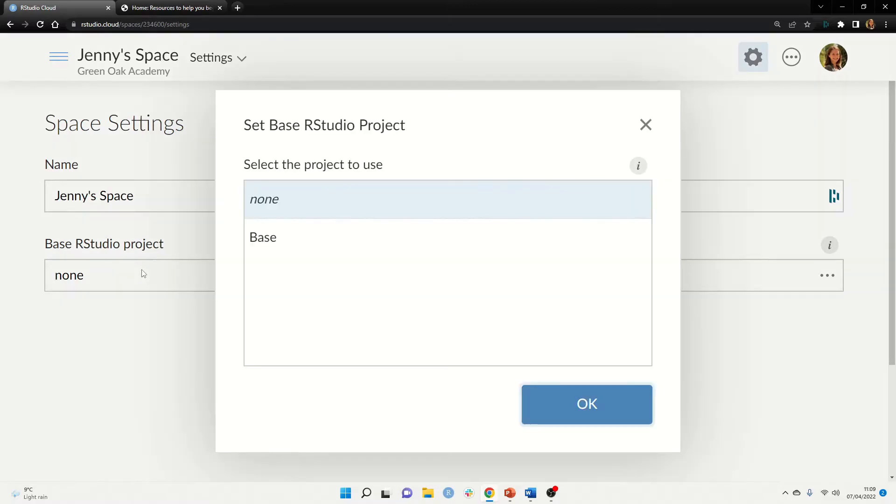
click(276, 243)
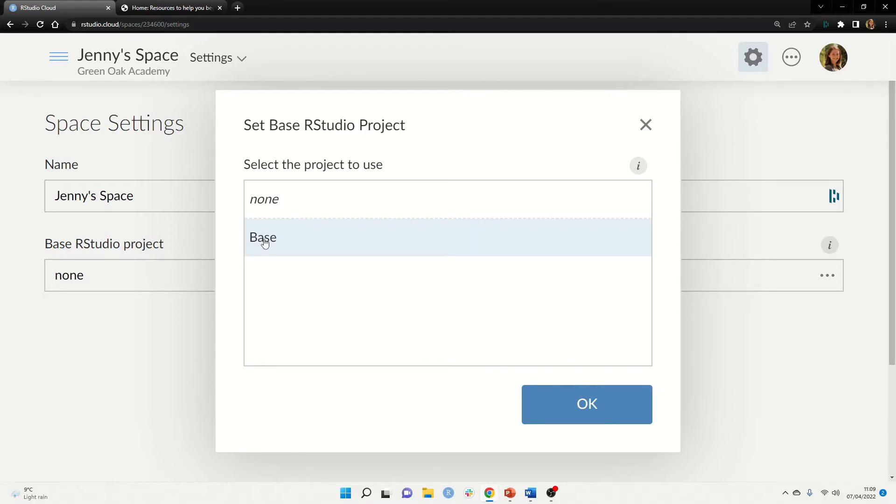
click(579, 408)
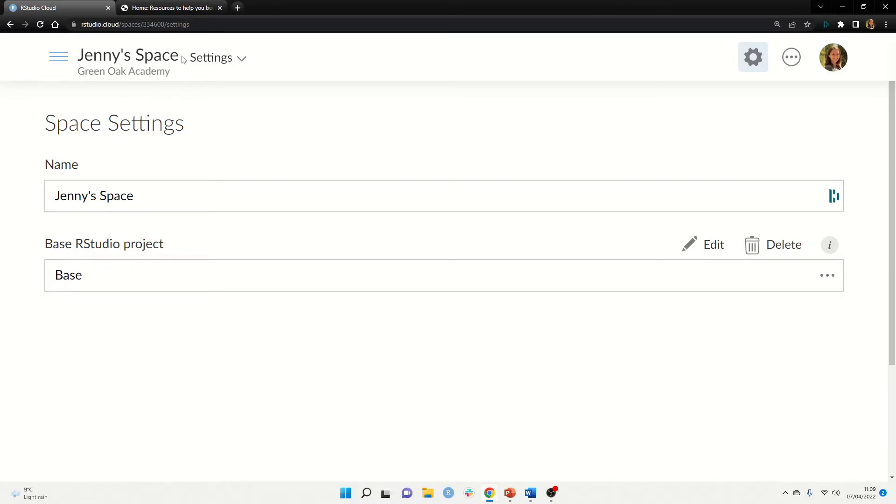
click(100, 57)
Return to the space's empty All Projects list, then bring up the Steps to Getting Started slide
click(103, 186)
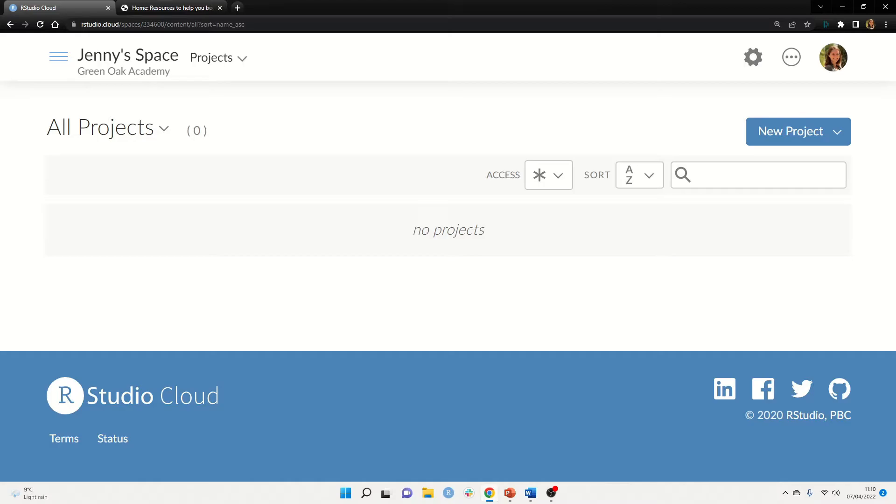
key(alt+Tab)
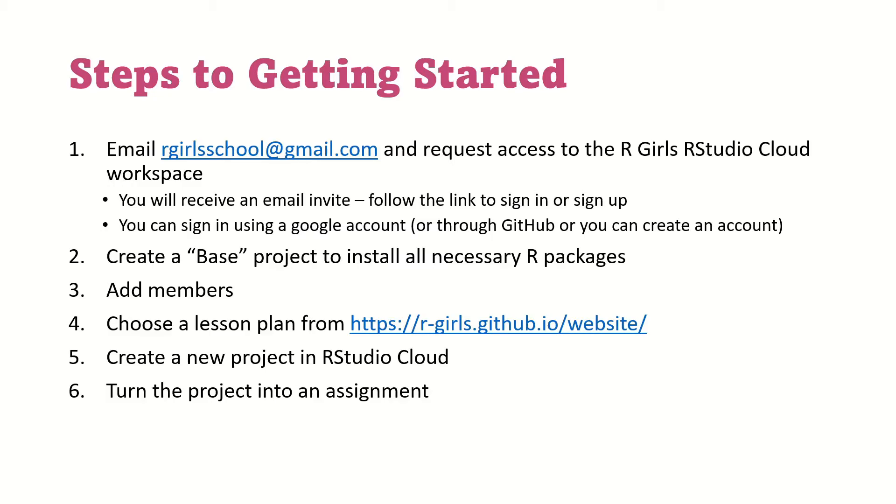
Leave the slideshow and return to the Green Oak Academy space's section list
key(alt+Tab)
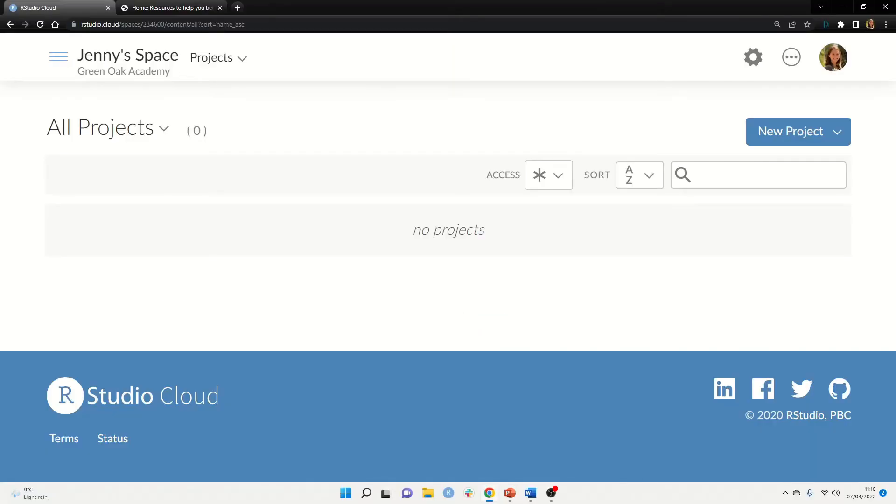
click(244, 58)
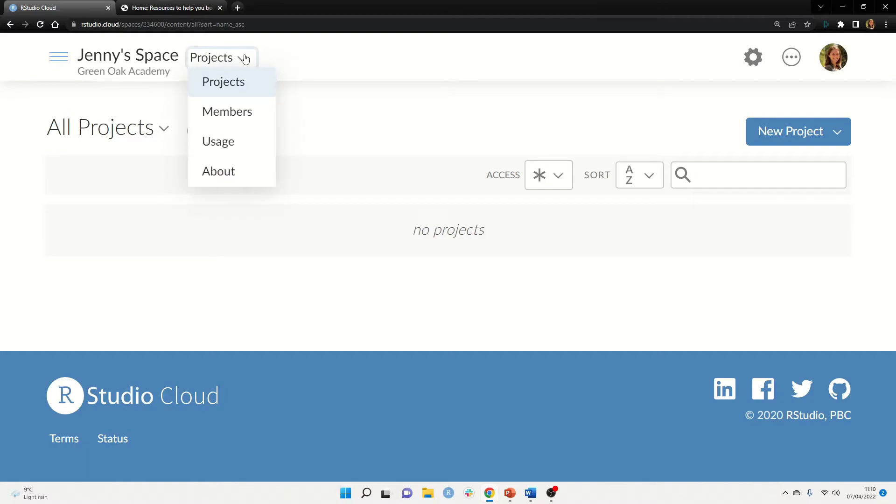
Show the Members page, then draft an invitation with a new member's email and close it unsent
click(228, 120)
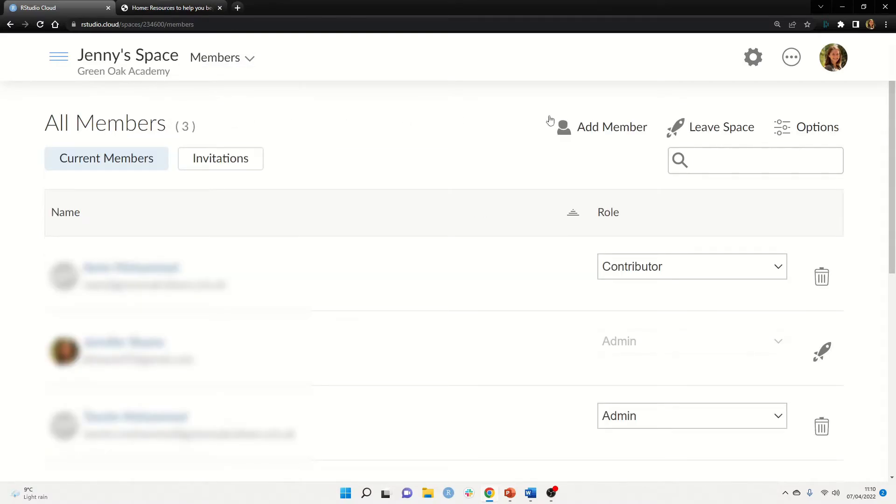
click(594, 130)
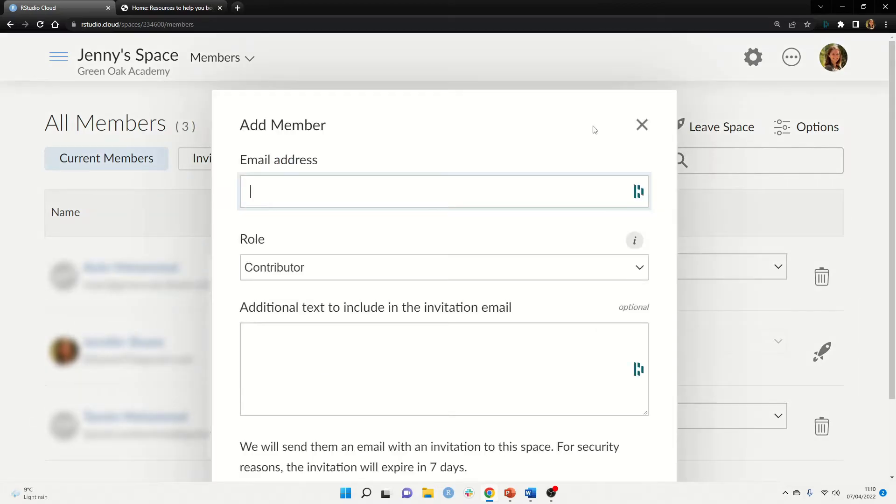
click(281, 190)
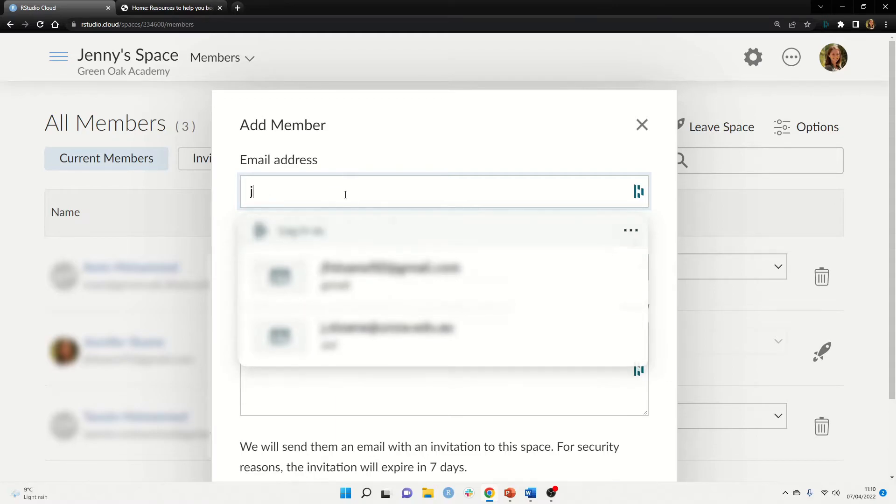
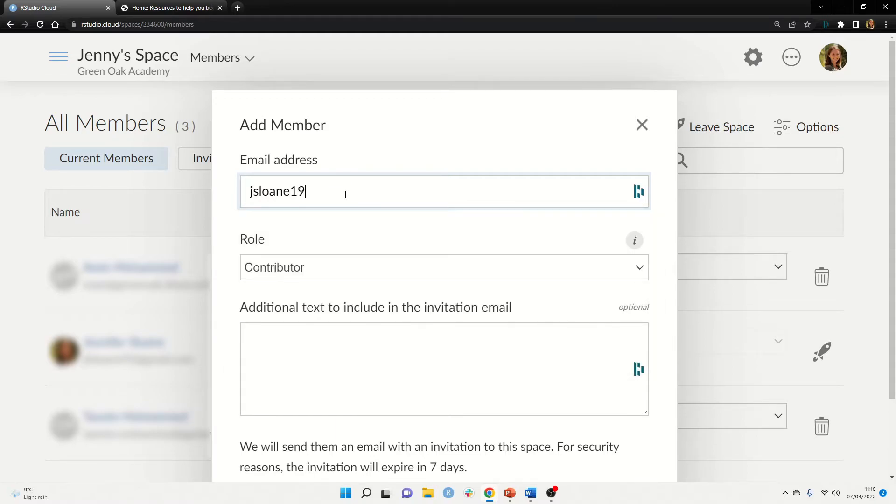
click(325, 344)
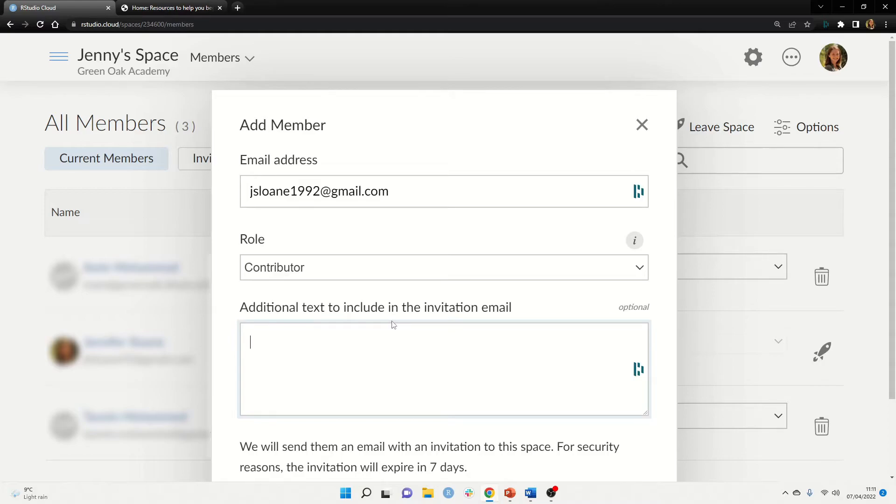
scroll(460, 362, down, 2)
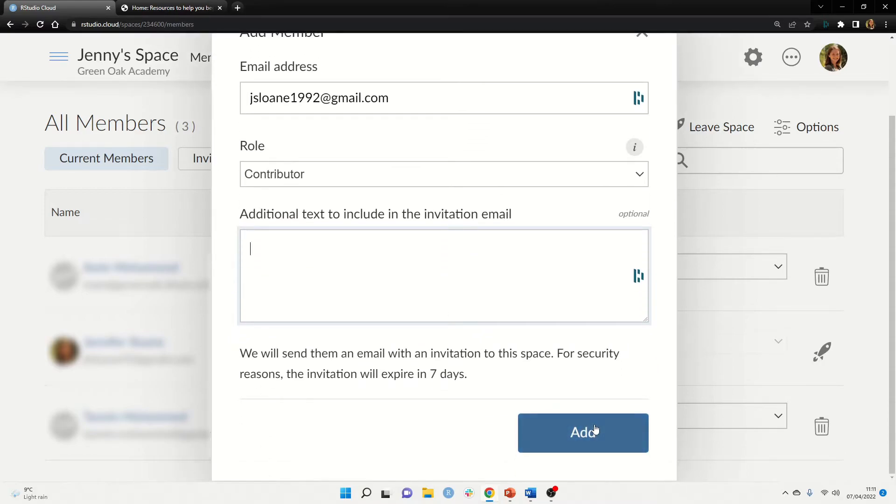
scroll(621, 179, up, 1)
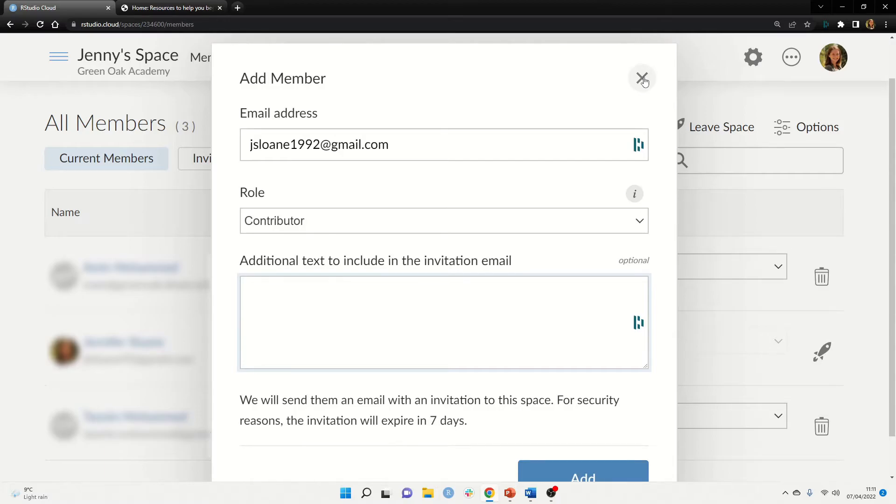
click(643, 79)
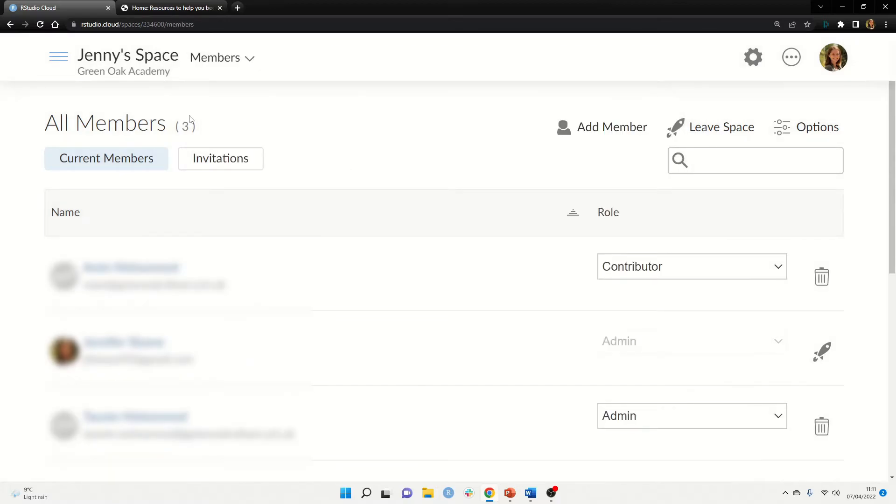
Review the space's access and permission options, close Space Settings, and return to the slideshow
click(809, 134)
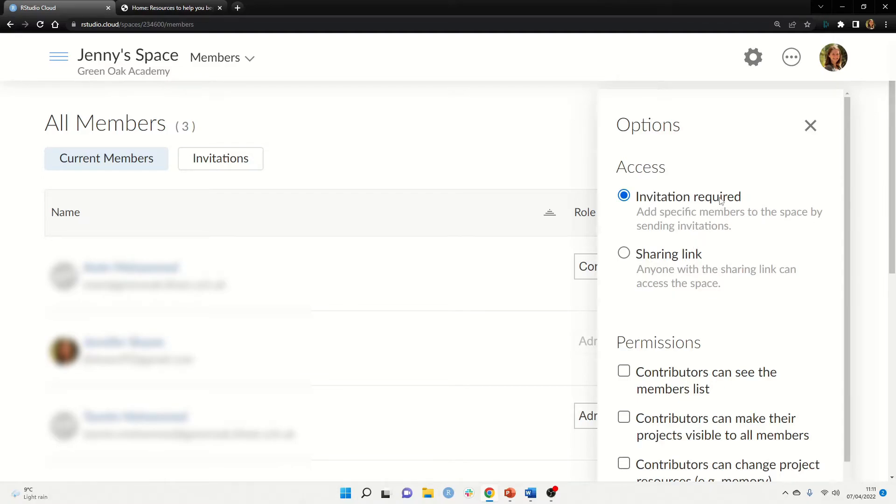
scroll(729, 200, down, 2)
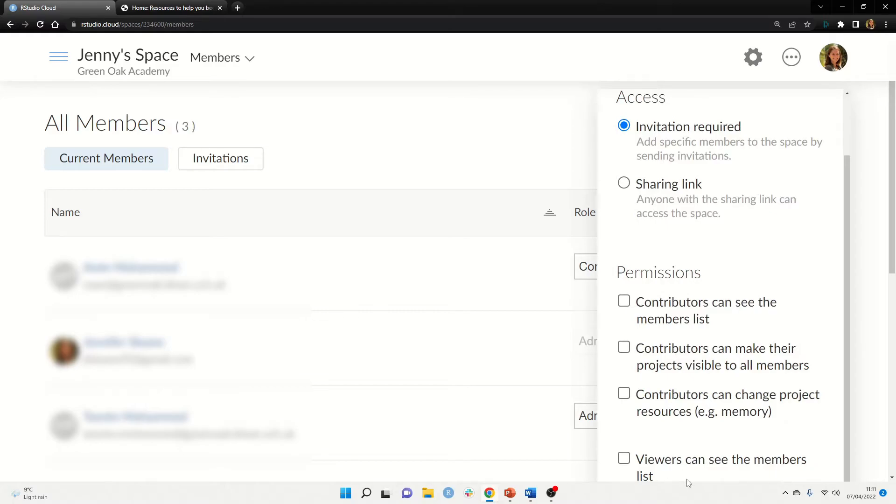
click(478, 155)
key(alt+Tab)
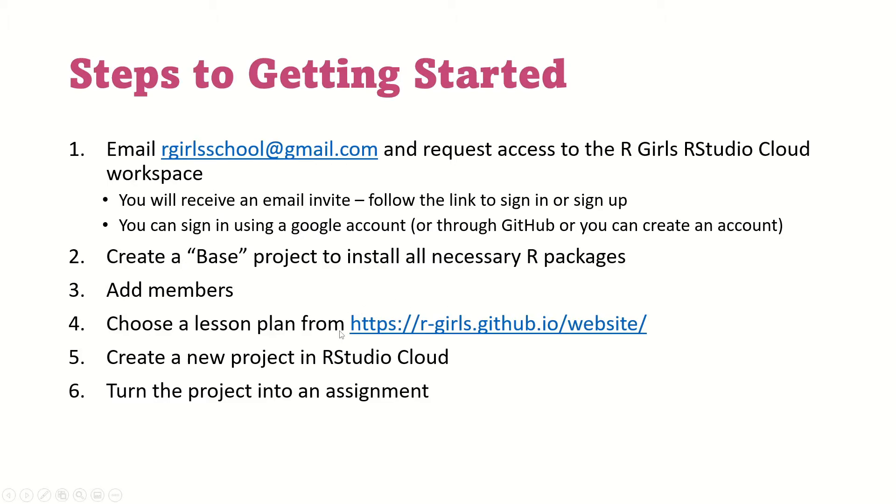
On the R-Girls site, open the First R Markdown Lesson from Lesson Plans > R Lessons
key(alt+Tab)
click(172, 7)
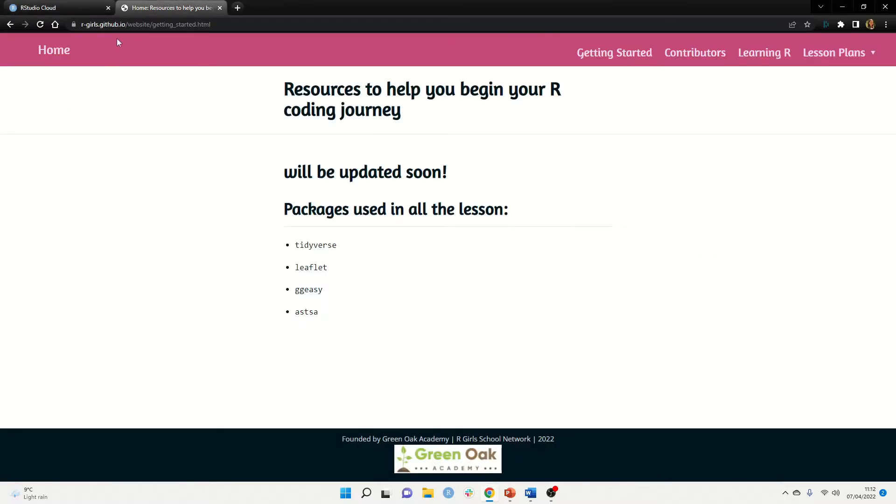
click(838, 56)
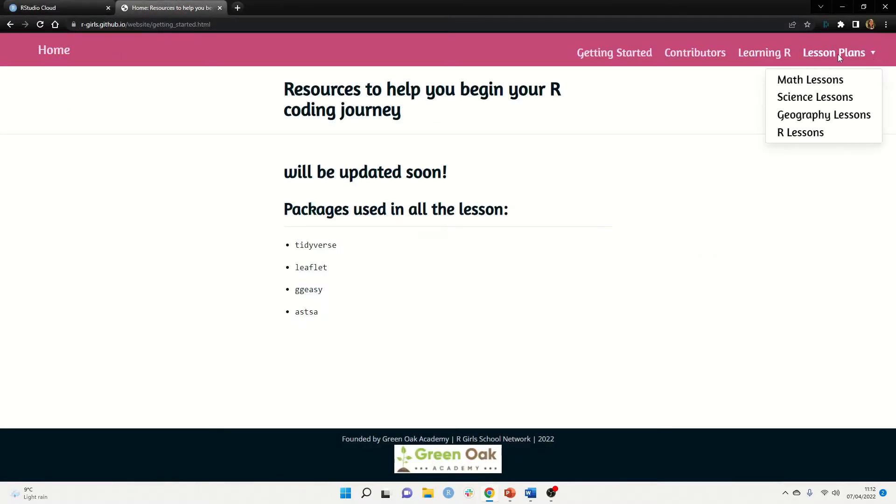
click(804, 135)
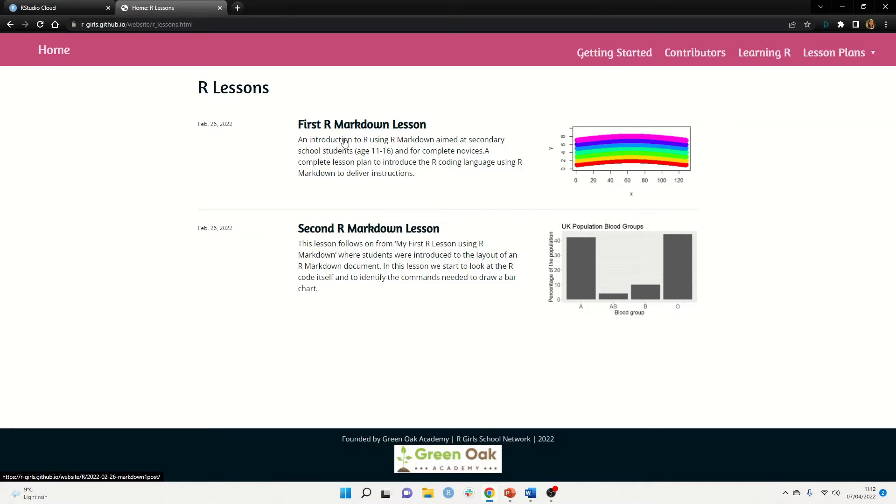
click(347, 130)
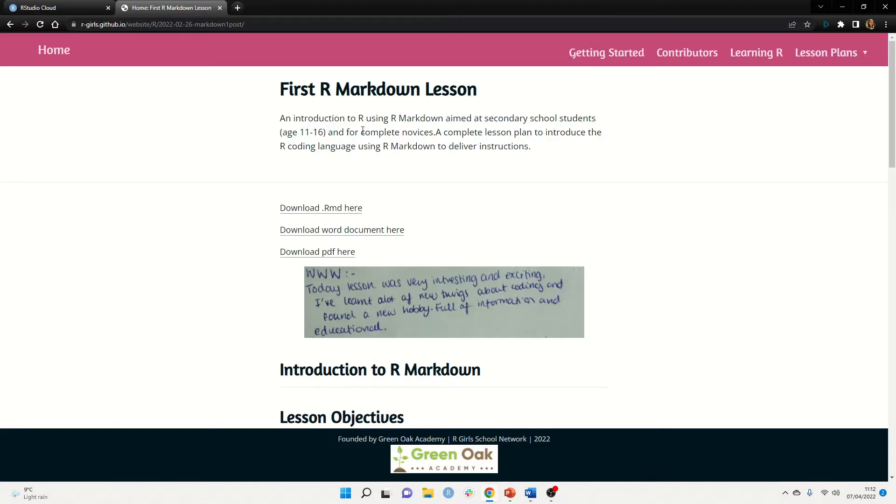
Download the lesson's markdown1.Rmd file
scroll(561, 242, down, 10)
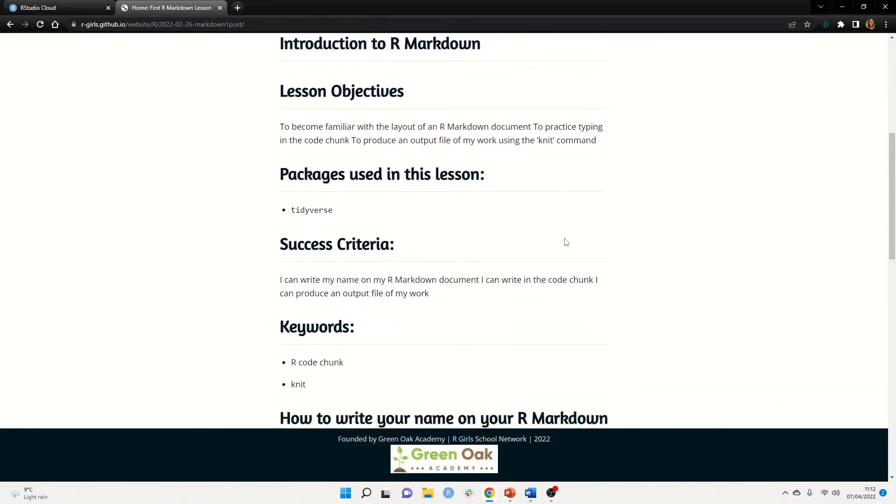
scroll(567, 242, down, 8)
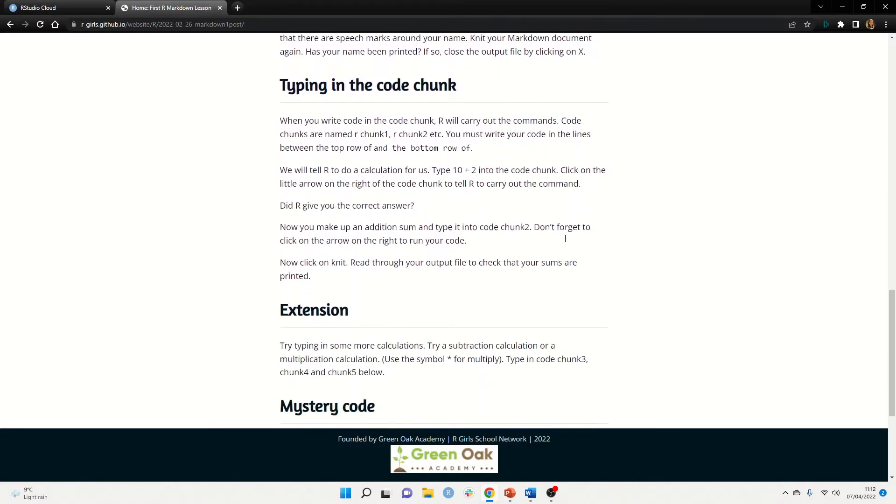
scroll(566, 242, up, 8)
scroll(567, 242, up, 10)
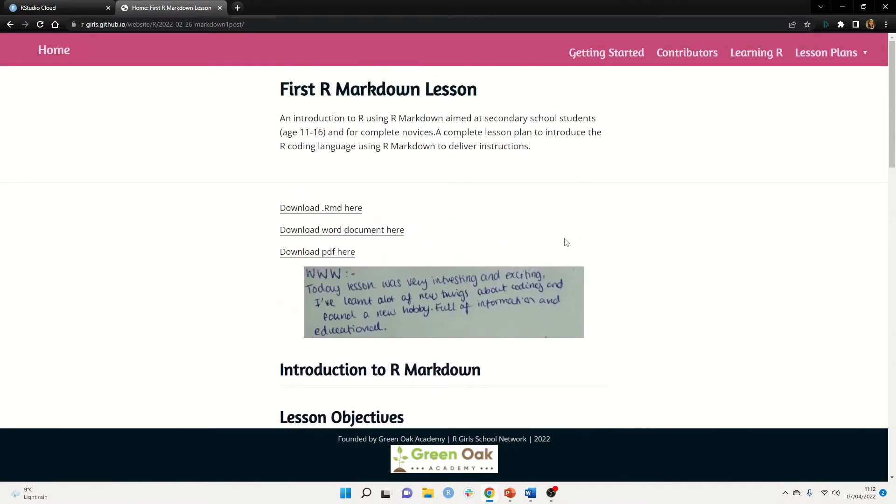
click(342, 210)
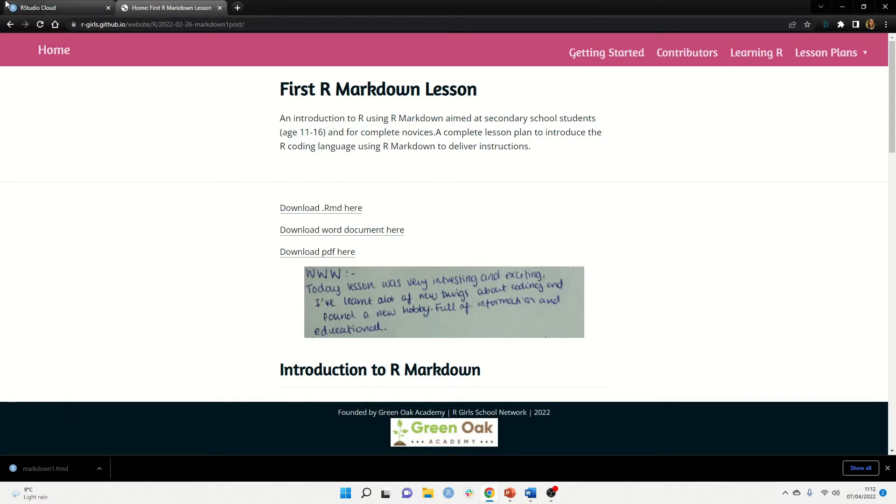
click(42, 7)
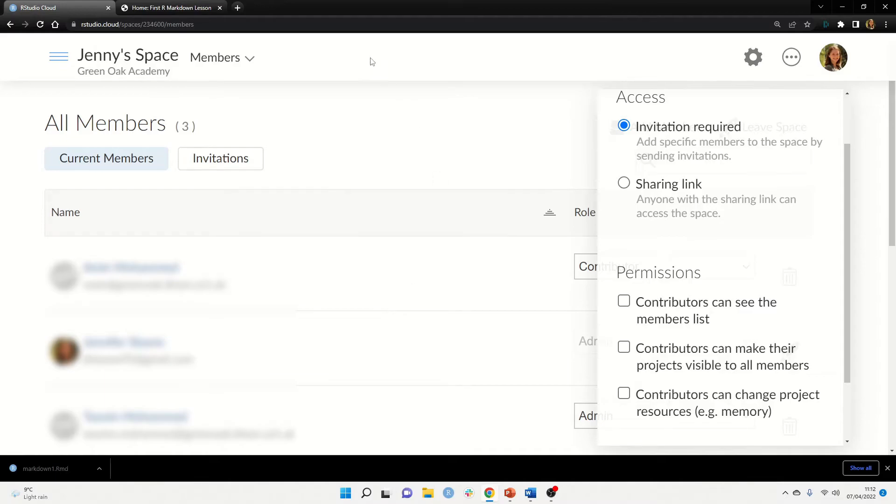
From the space's Projects list, create a new RStudio project via New Project
click(60, 57)
click(82, 163)
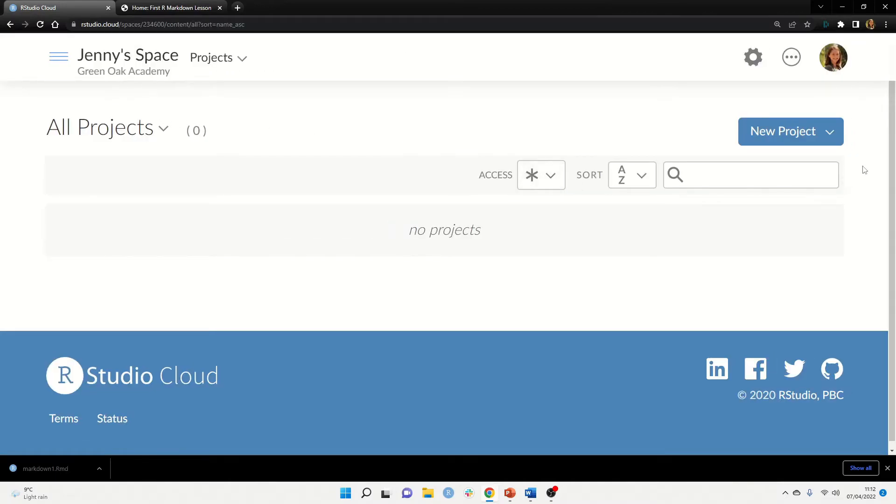
click(832, 130)
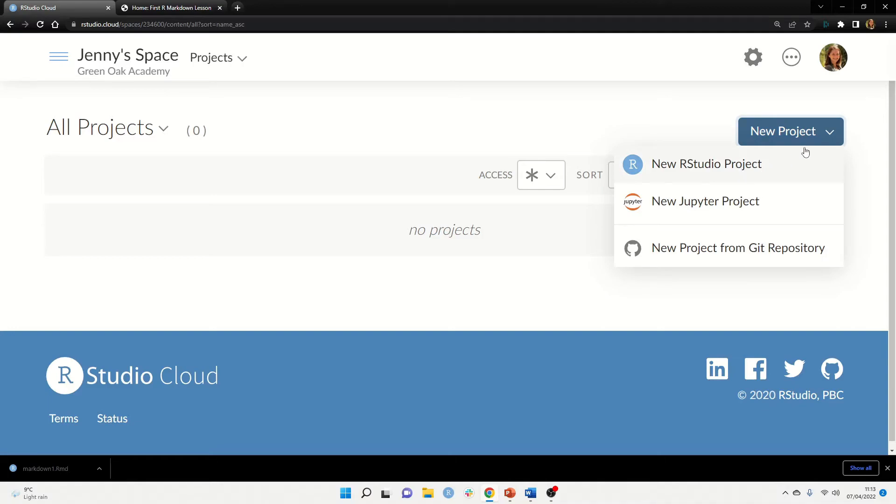
click(742, 168)
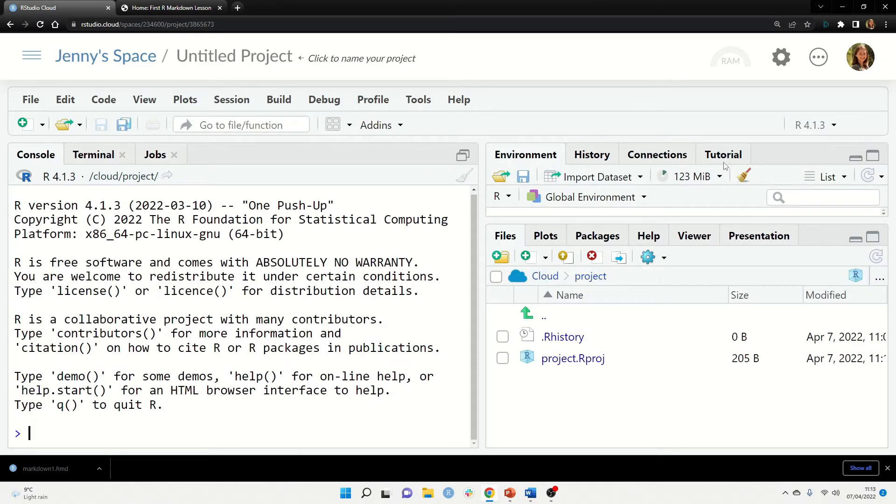
Rename the Untitled Project to 'R Markdown'
click(280, 57)
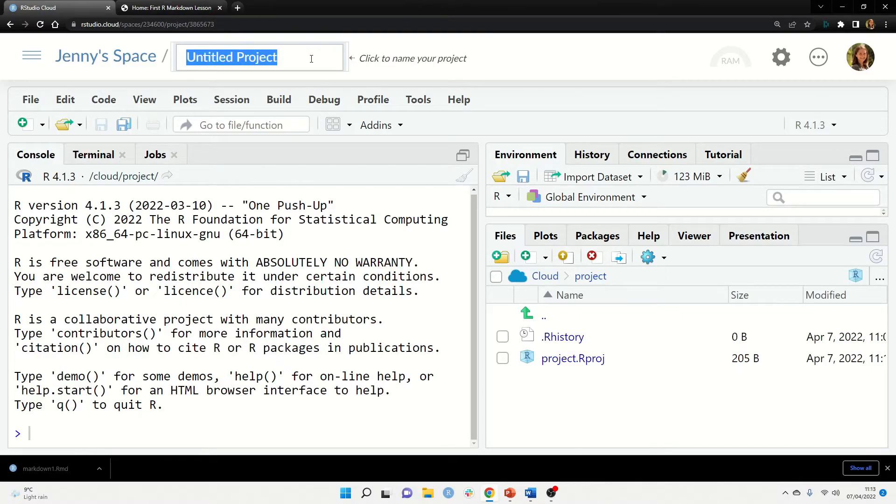
text(R Markdown)
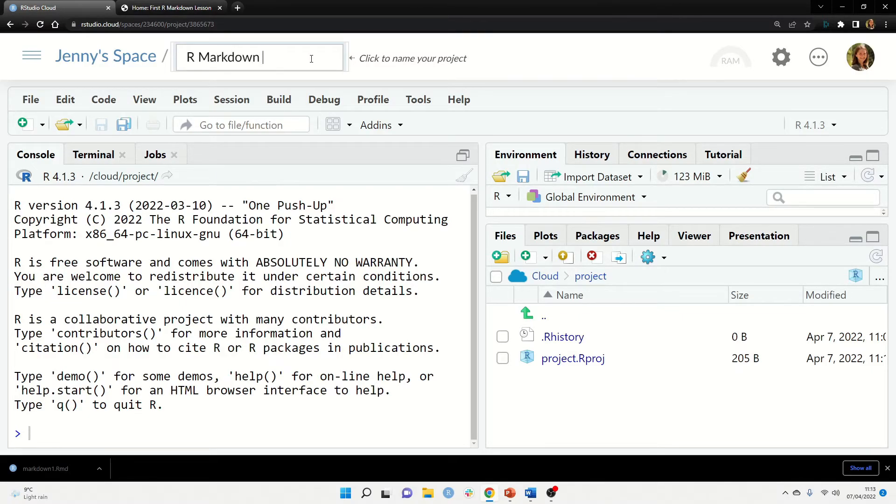
key(Return)
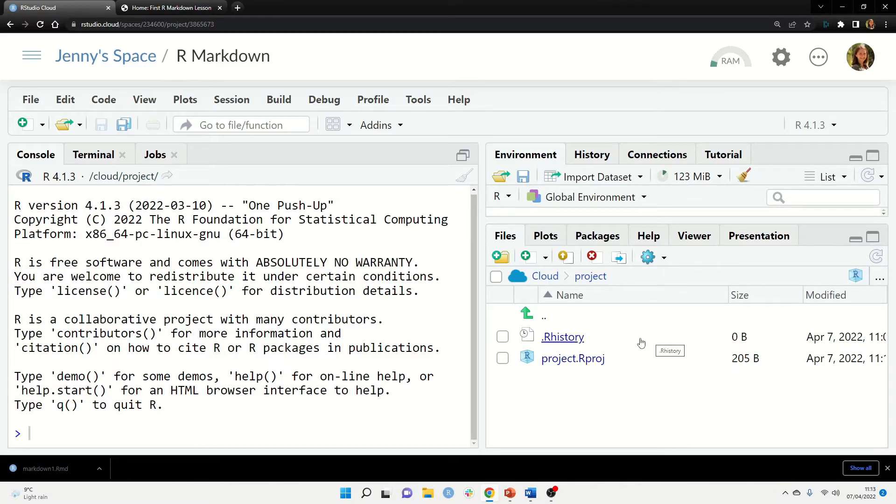
Upload markdown1.Rmd from the Downloads folder into the project's files
click(564, 257)
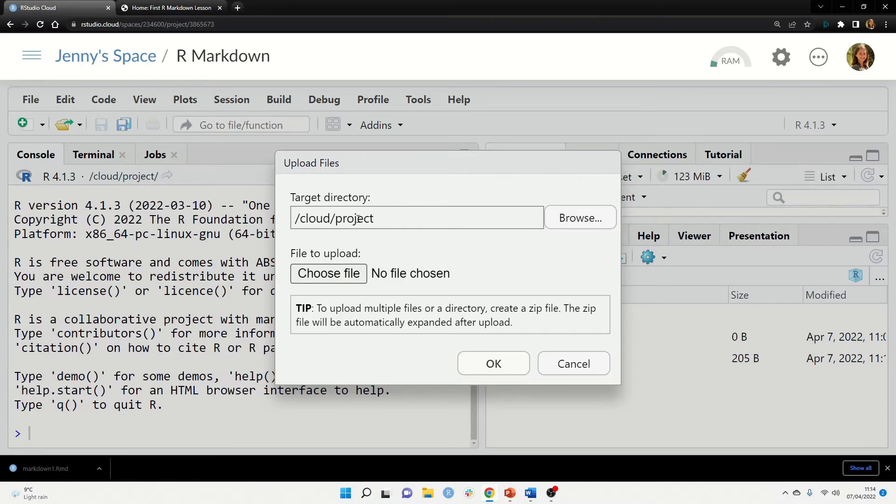
click(322, 275)
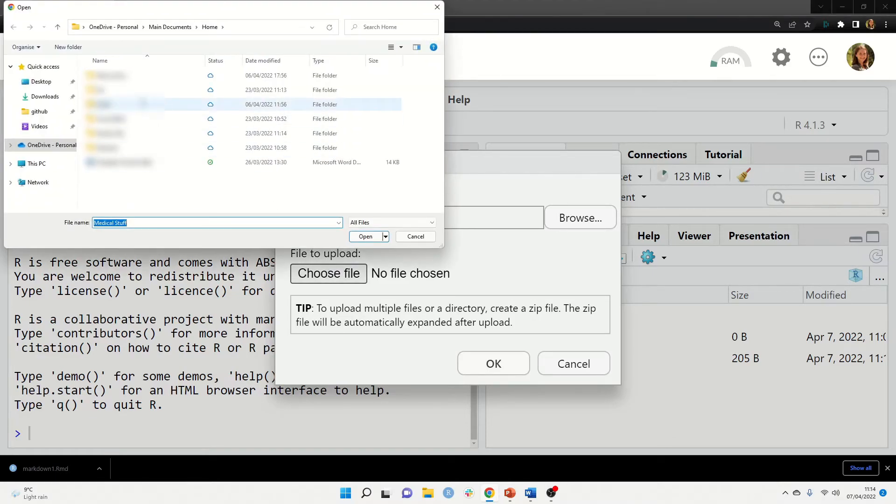
click(50, 97)
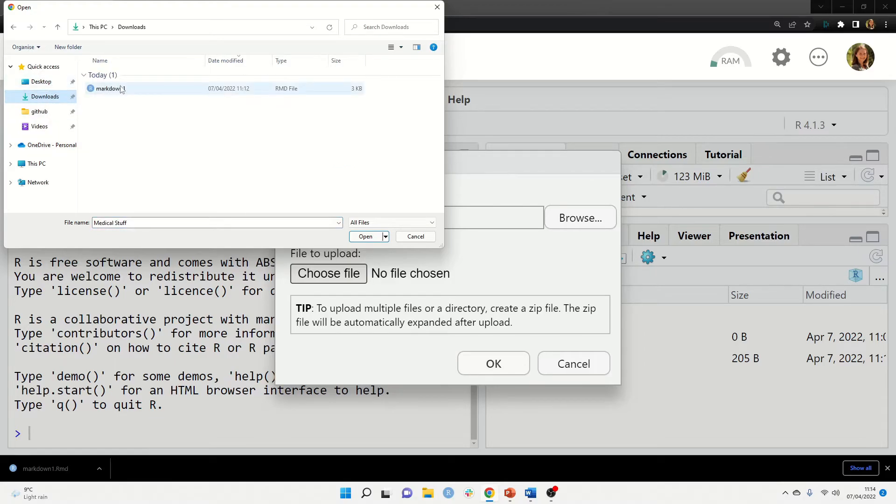
click(121, 88)
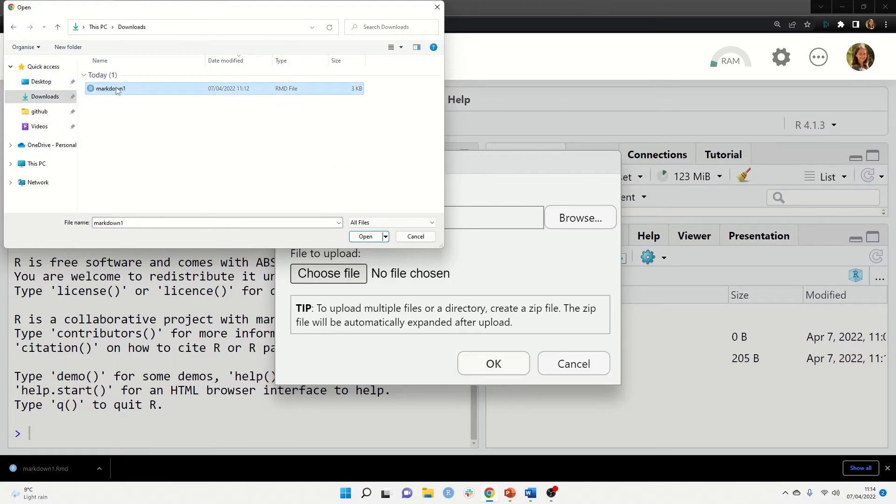
click(366, 238)
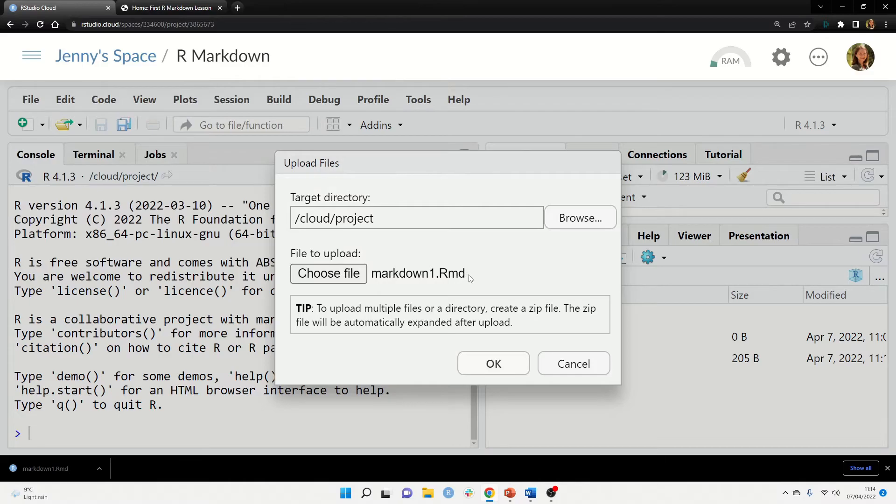
click(512, 364)
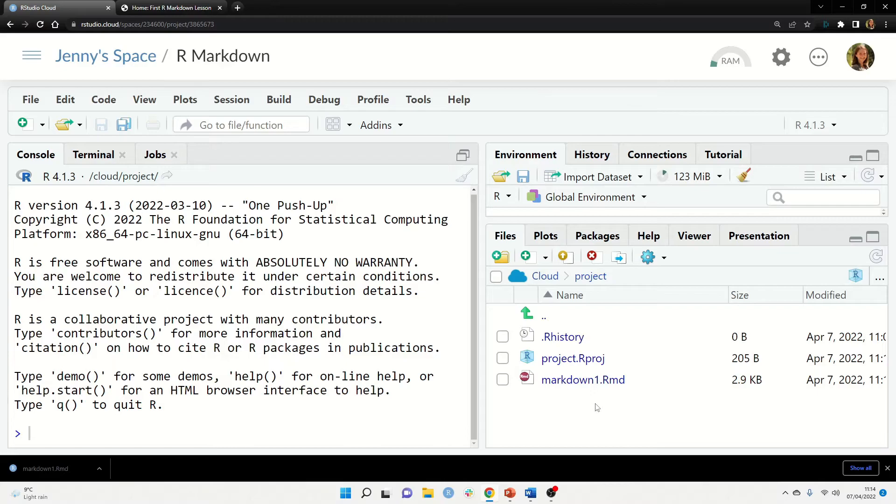
Open markdown1.Rmd in an enlarged editor and highlight library(tidyverse) on line 10
click(582, 380)
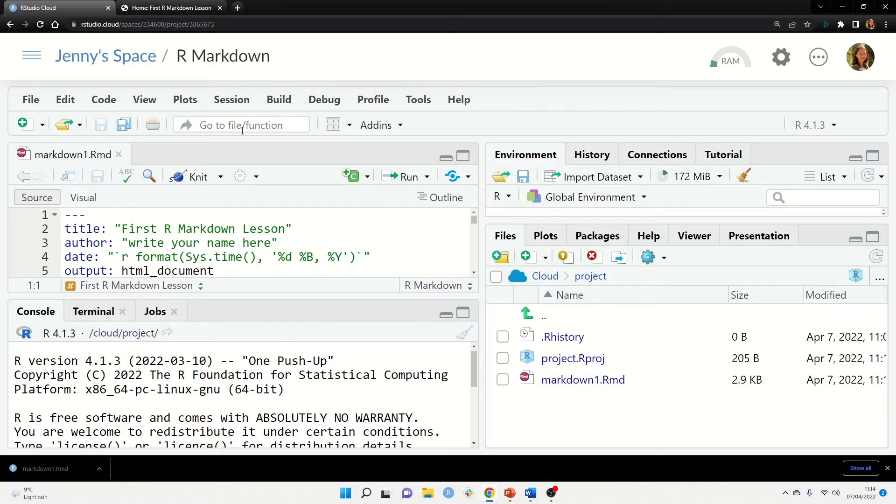
drag(322, 297, 350, 414)
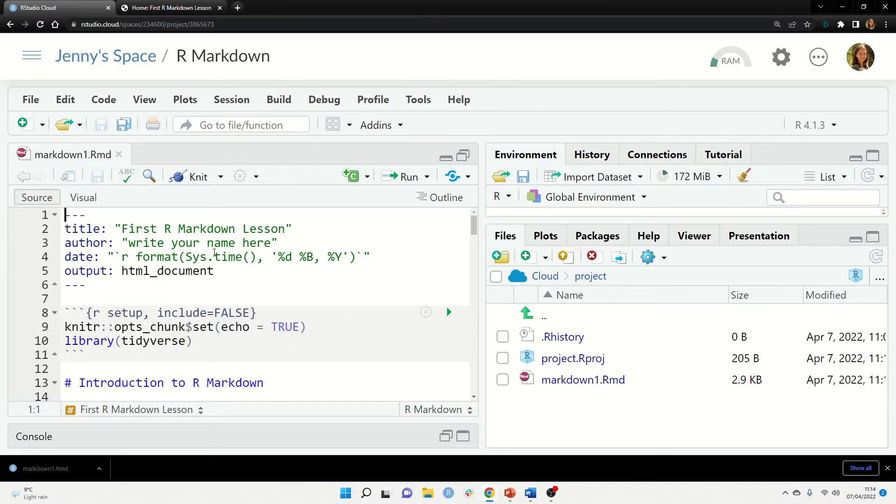
scroll(232, 242, down, 1)
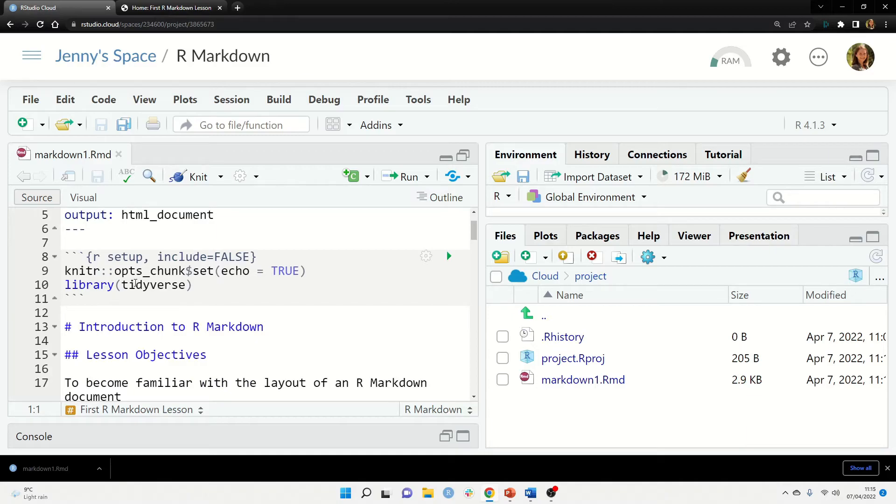
double_click(135, 285)
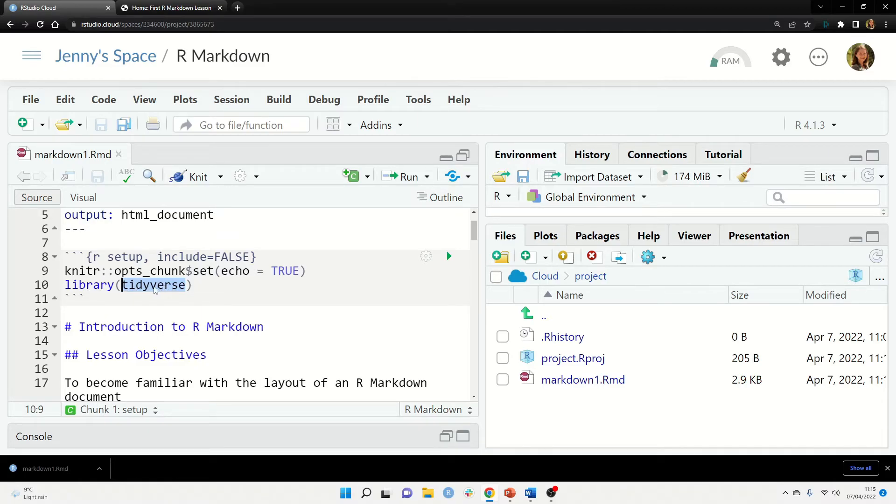
drag(117, 285, 63, 288)
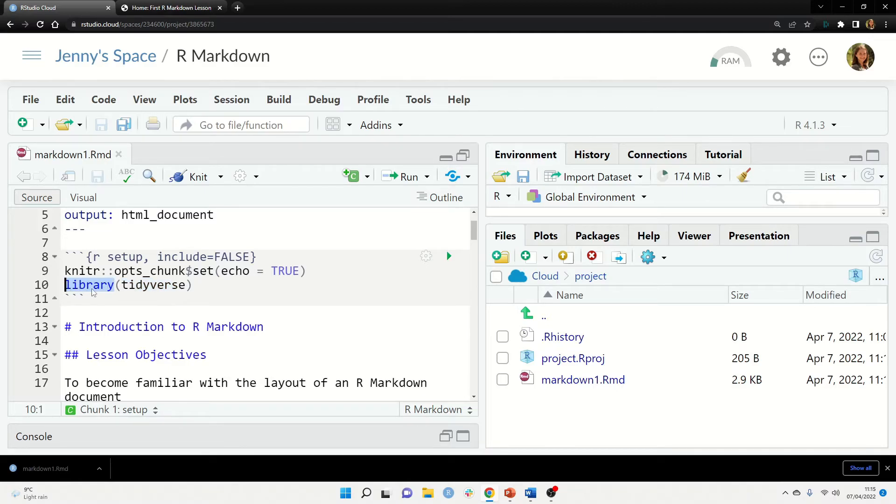
click(302, 278)
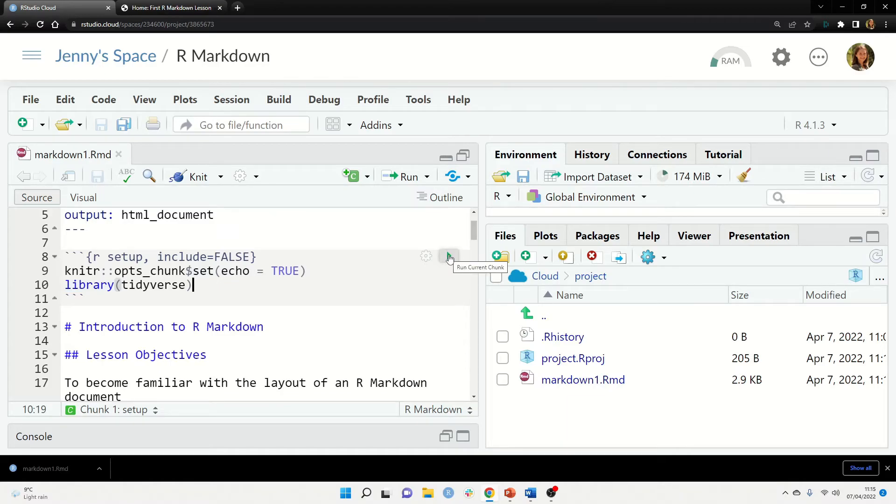
click(449, 257)
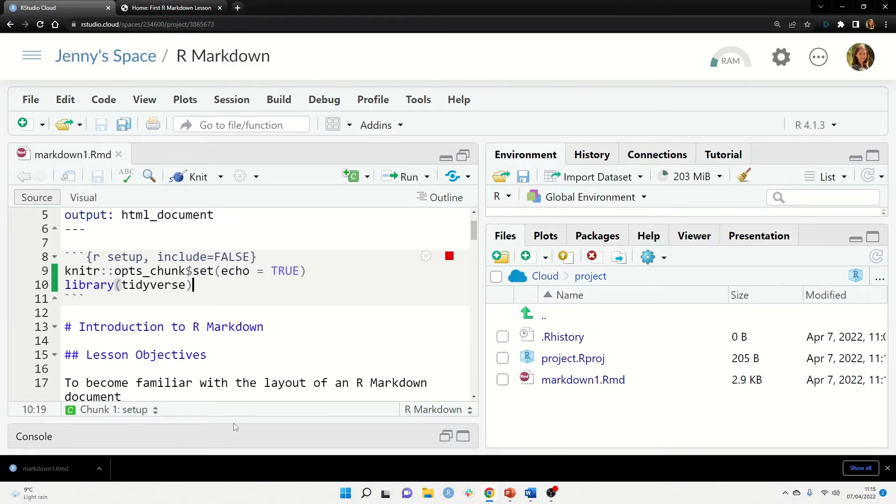
click(279, 415)
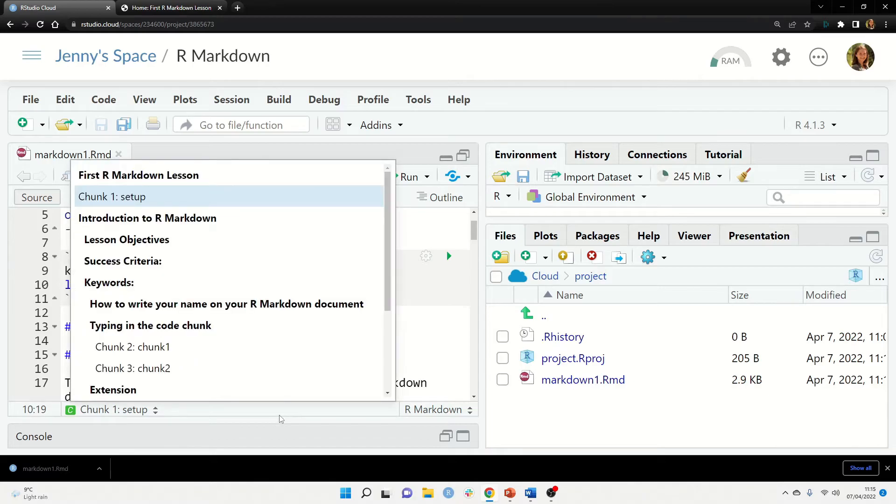
click(266, 447)
click(263, 437)
drag(263, 346, 285, 273)
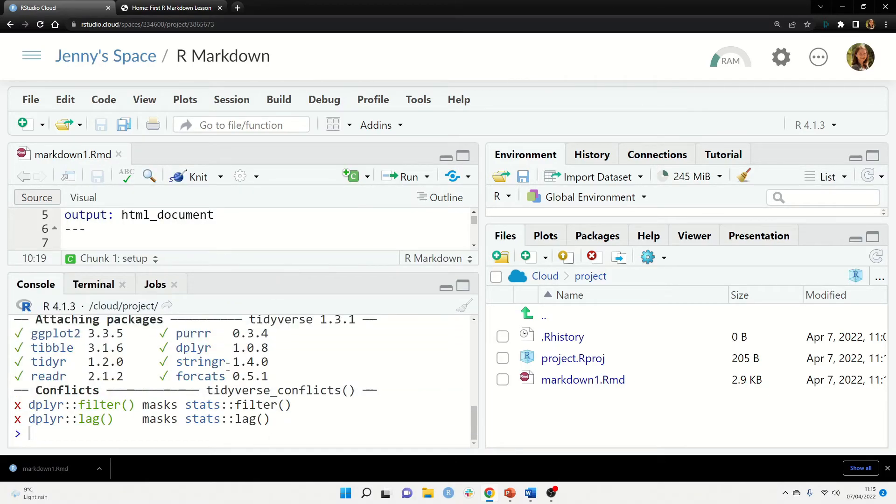
scroll(230, 365, up, 5)
scroll(135, 376, down, 3)
scroll(136, 376, up, 1)
scroll(121, 379, down, 3)
drag(259, 274, 262, 363)
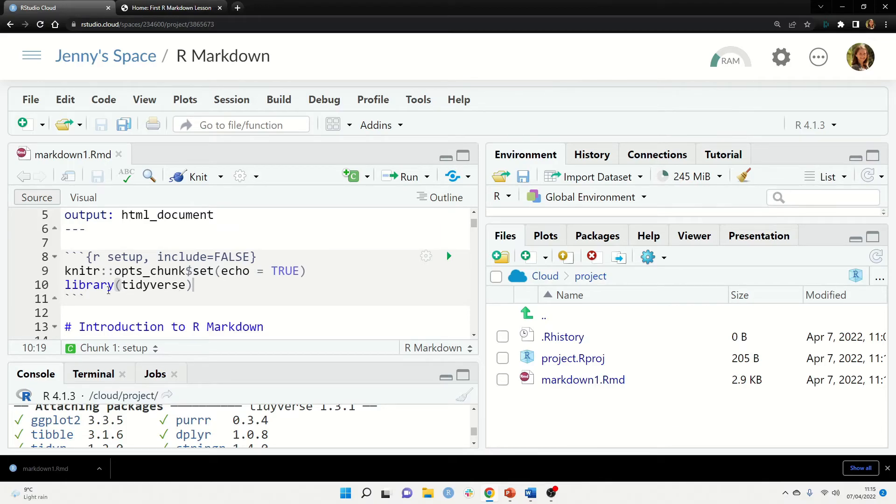
drag(195, 287, 46, 283)
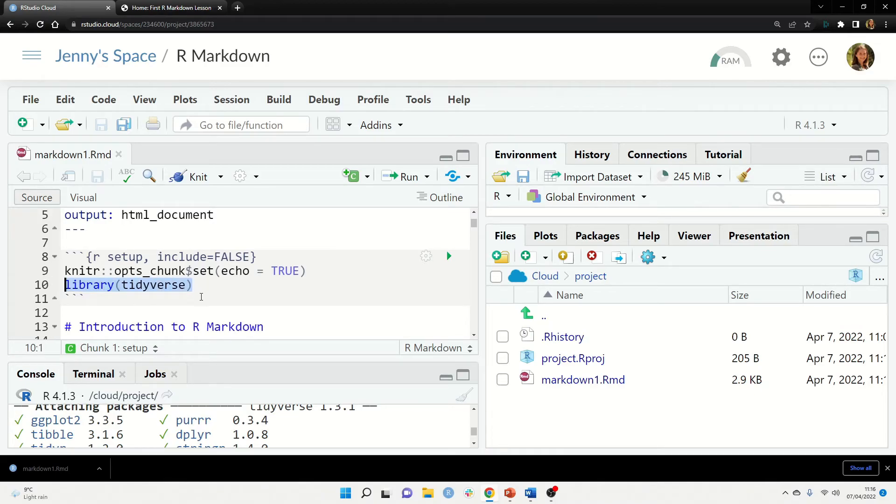
click(191, 311)
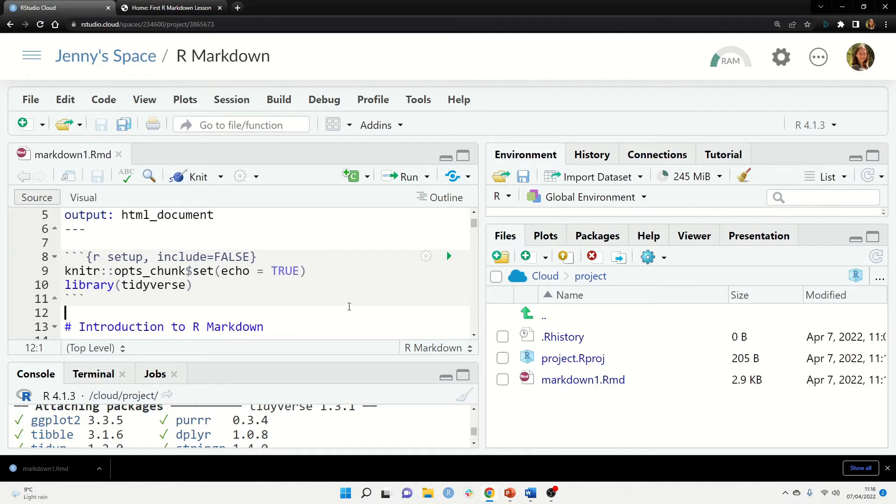
scroll(394, 289, down, 3)
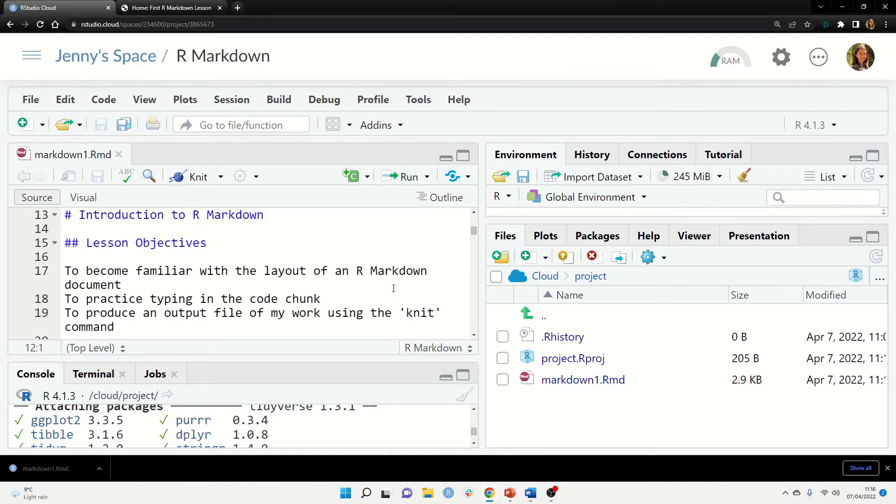
drag(64, 218, 262, 229)
click(211, 228)
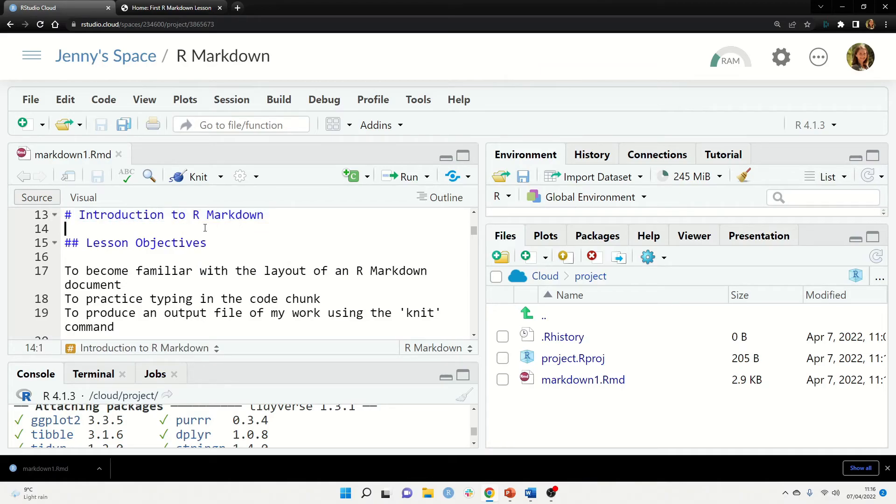
scroll(164, 246, down, 4)
scroll(184, 247, up, 1)
scroll(186, 247, down, 1)
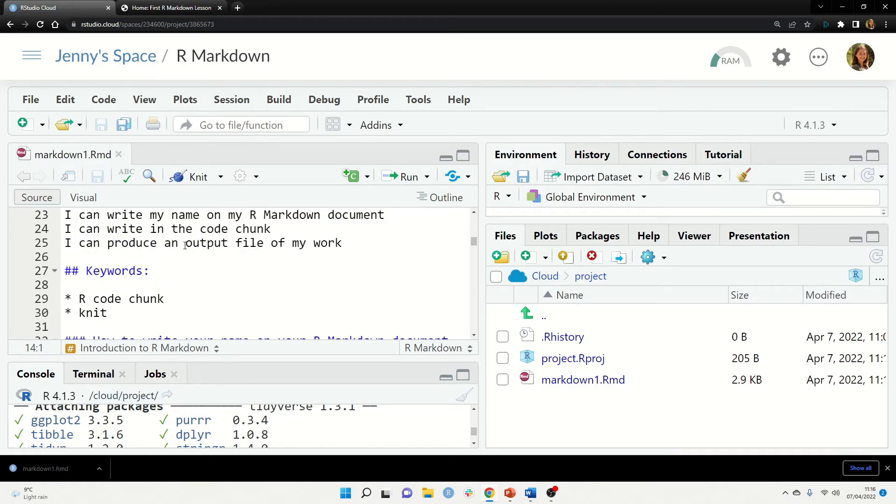
scroll(178, 246, down, 6)
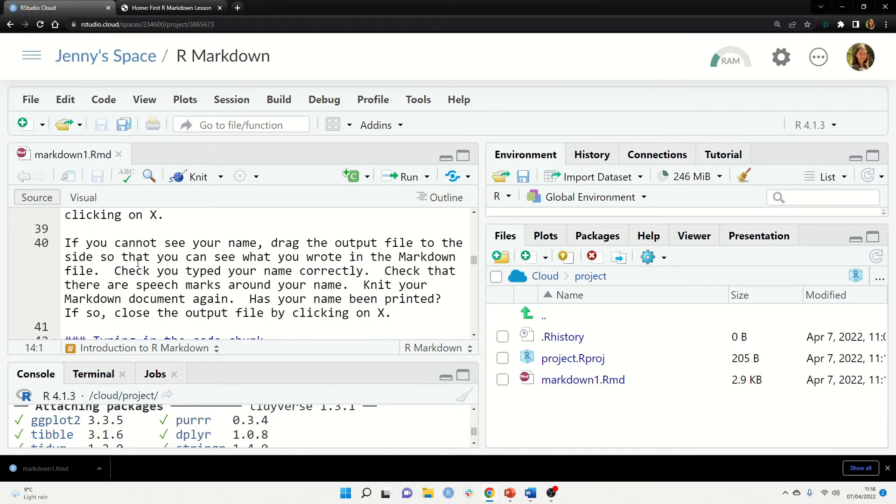
scroll(137, 264, down, 5)
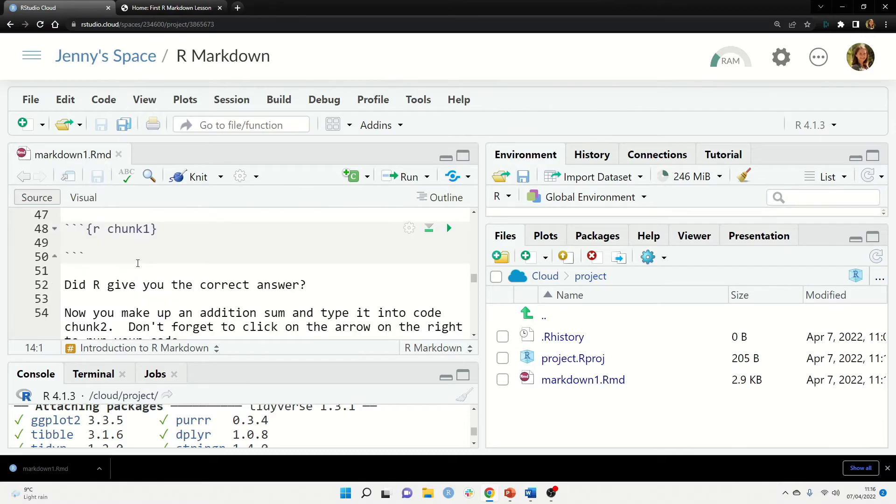
scroll(130, 270, up, 1)
drag(104, 323, 65, 284)
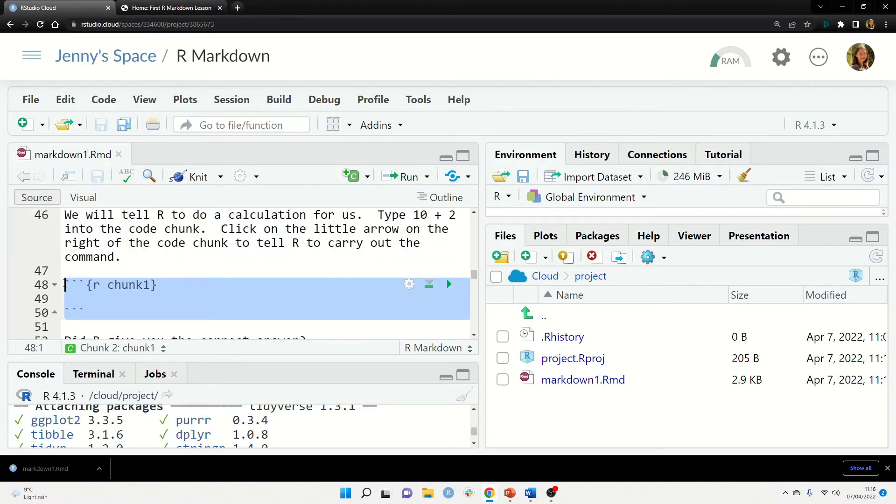
click(107, 323)
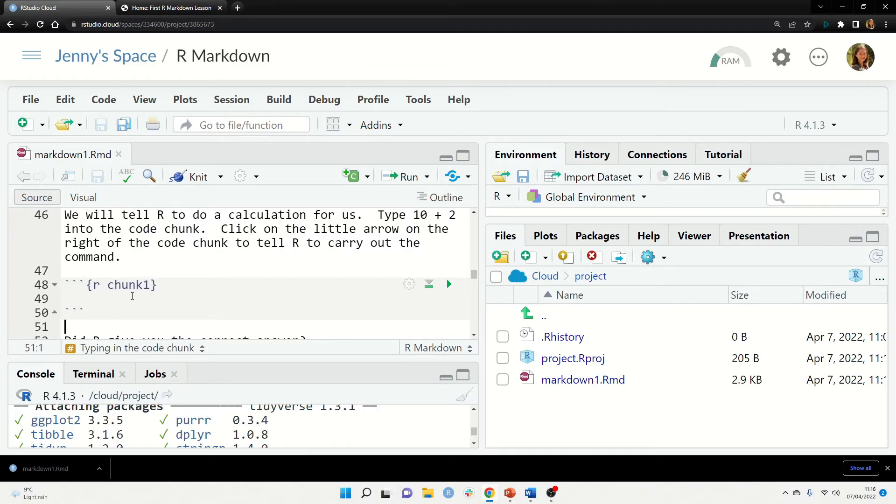
scroll(154, 268, up, 2)
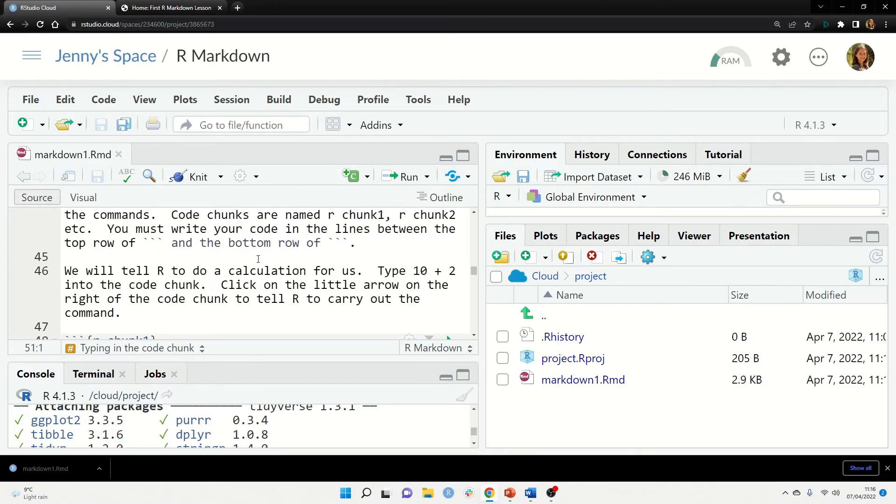
scroll(259, 259, up, 4)
scroll(258, 259, down, 4)
drag(413, 271, 457, 271)
key(ctrl+c)
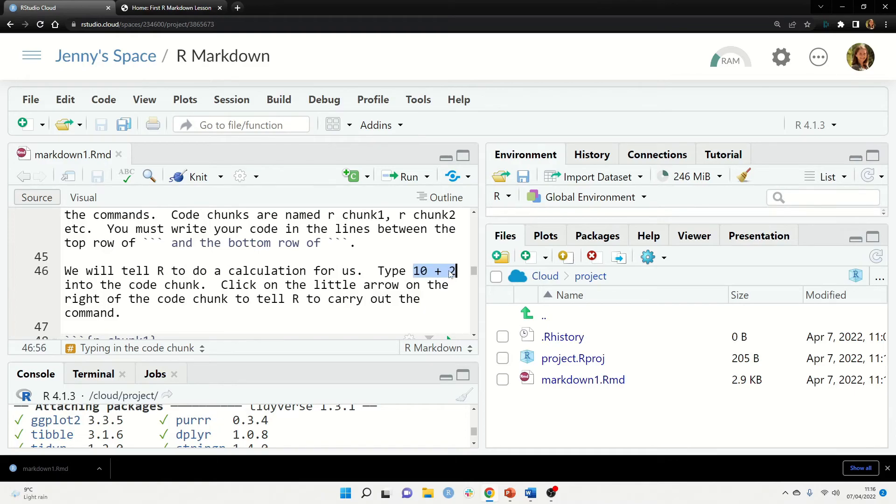
scroll(189, 281, down, 4)
Paste 10 + 2 into chunk1 and run it, confirming the result is 12
click(139, 239)
key(ctrl+v)
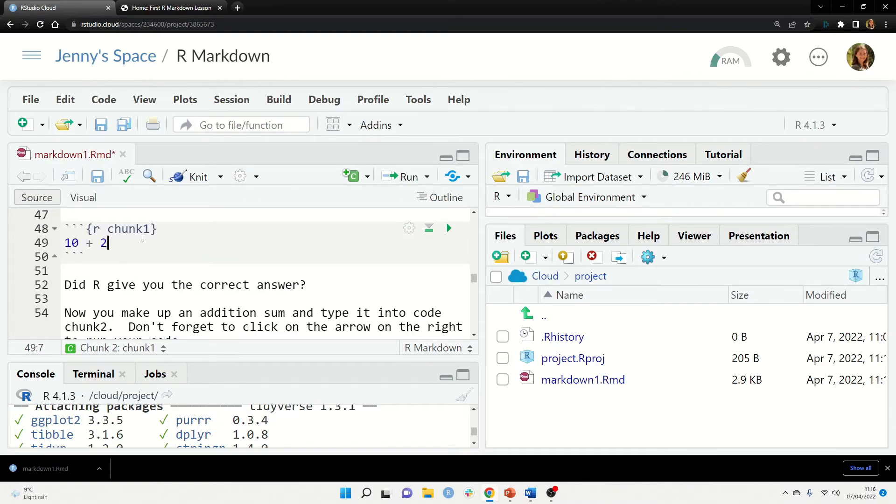
click(449, 229)
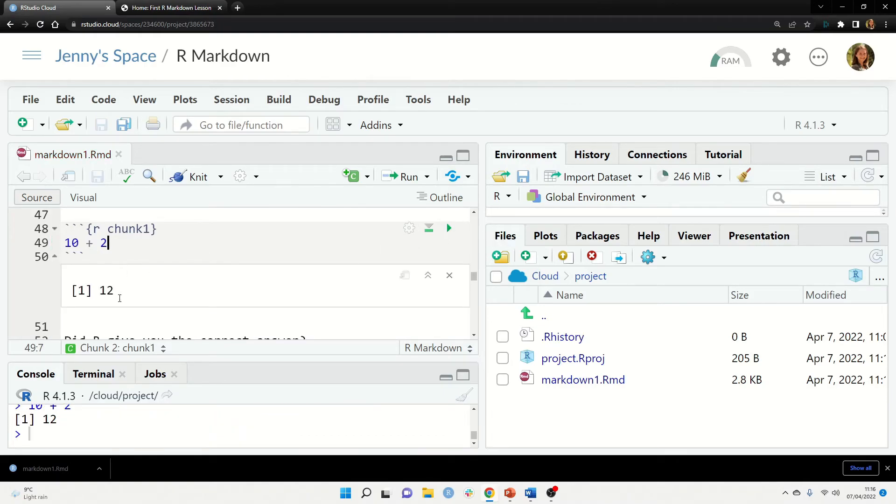
drag(134, 291, 100, 292)
click(253, 220)
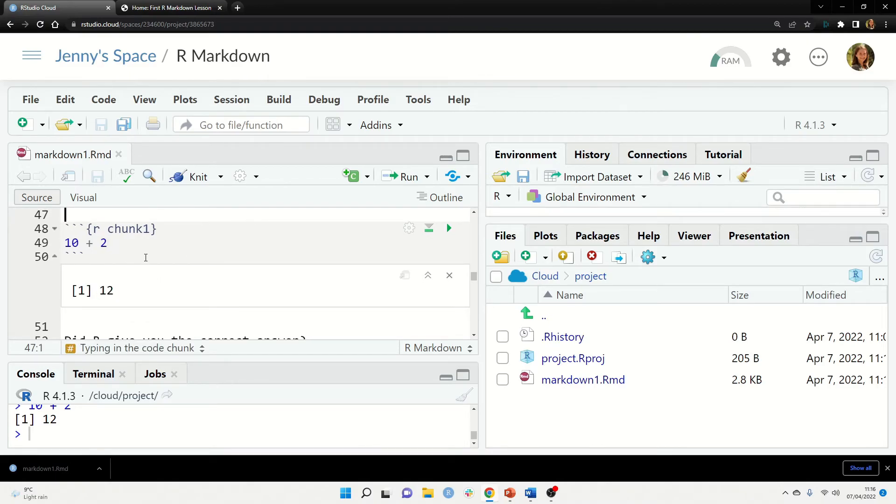
click(450, 276)
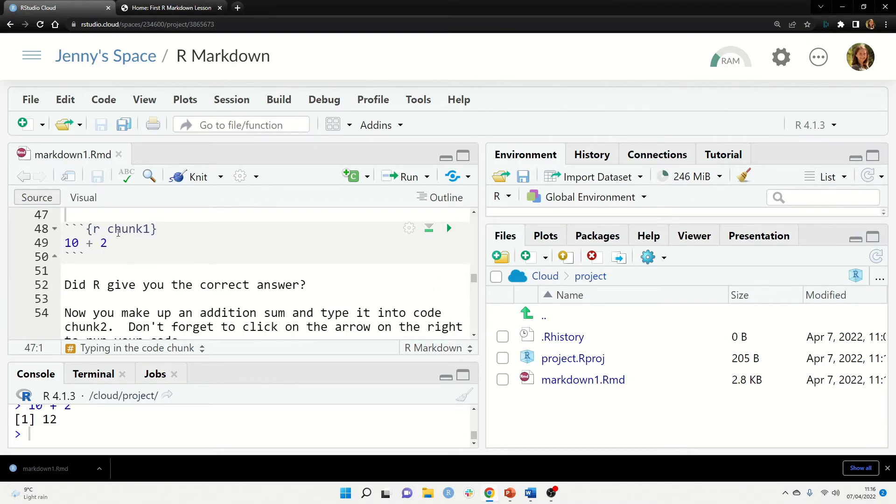
Clear chunk1's code and stray space, save markdown1.Rmd, and switch to the slides
drag(126, 241, 66, 242)
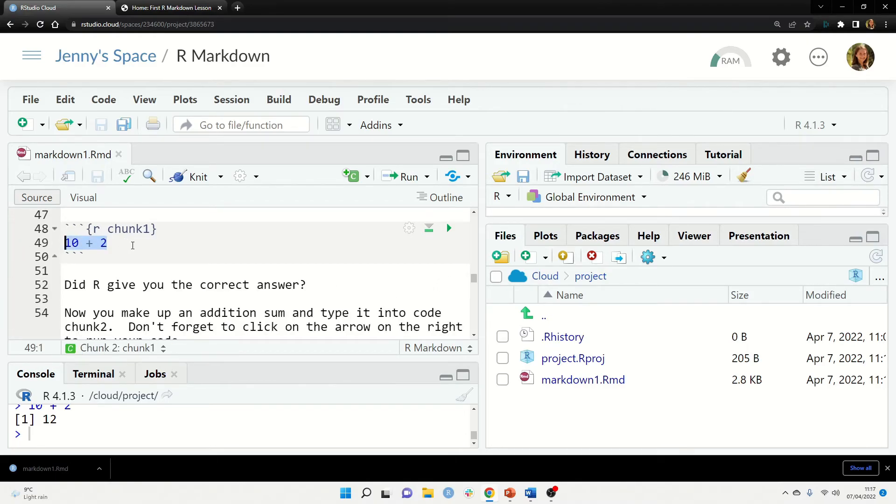
key(BackSpace)
key(ctrl+s)
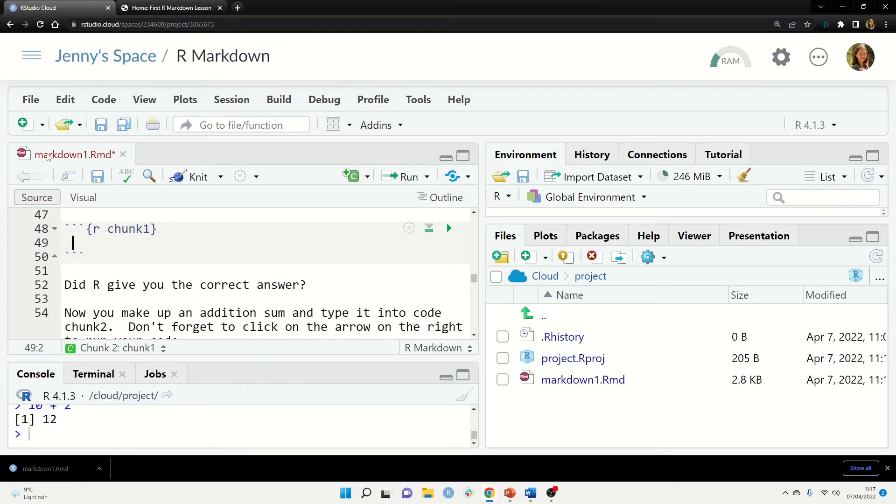
key(BackSpace)
key(ctrl+s)
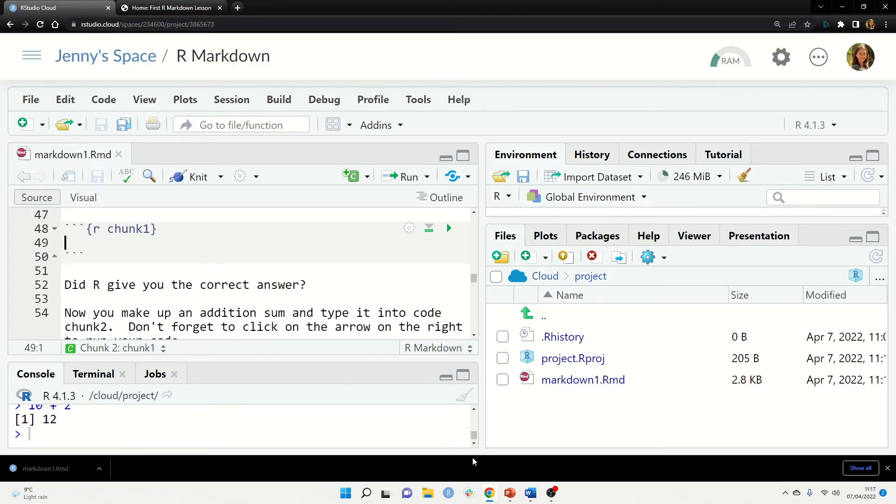
key(alt+Tab)
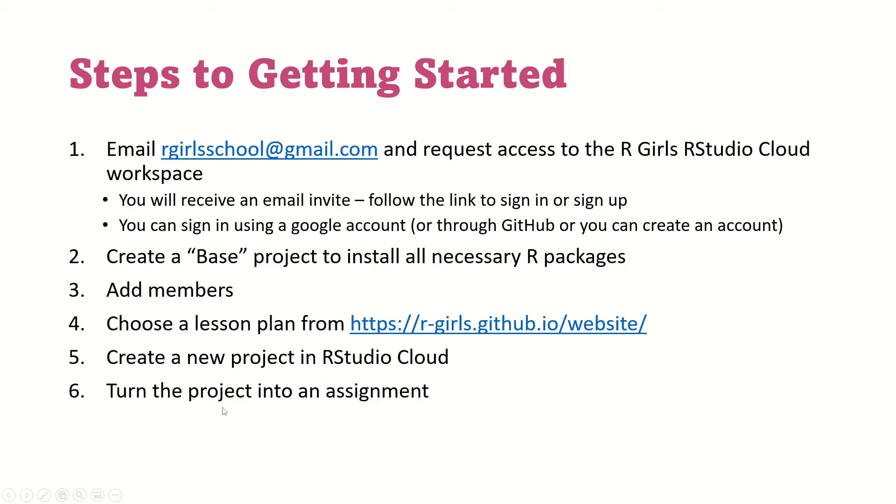
Leave the Steps to Getting Started slide and return to the RStudio Cloud project
key(alt+Tab)
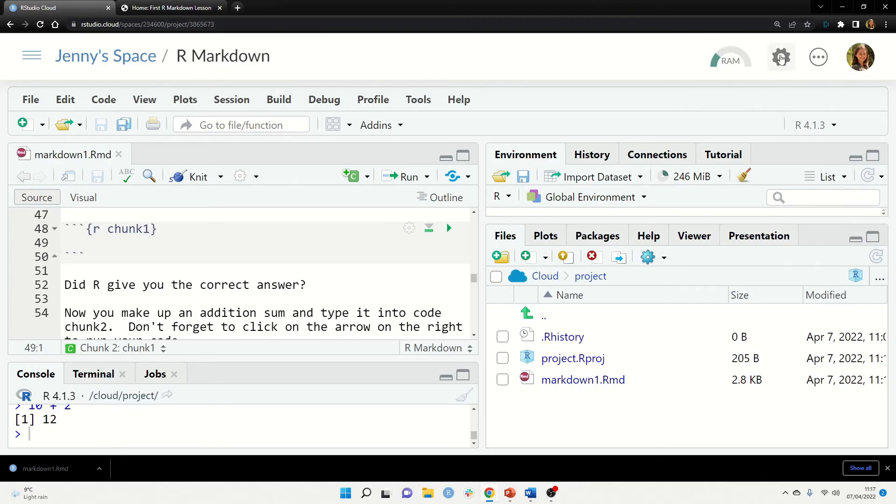
In project Access settings, set viewing to Everyone in the space and tick 'Make this project an assignment'
click(782, 58)
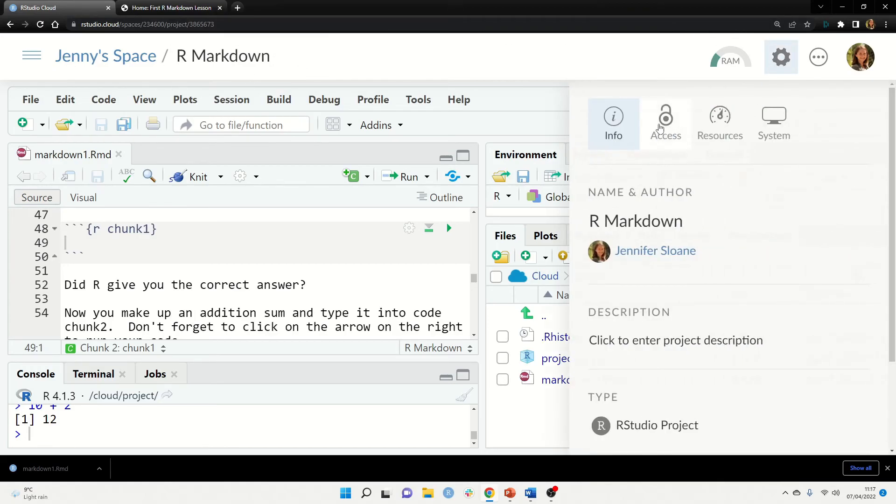
click(666, 128)
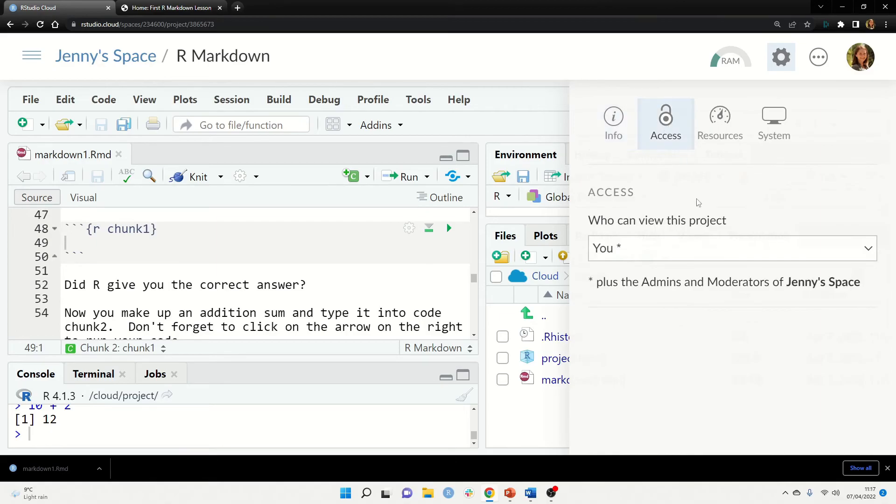
click(707, 256)
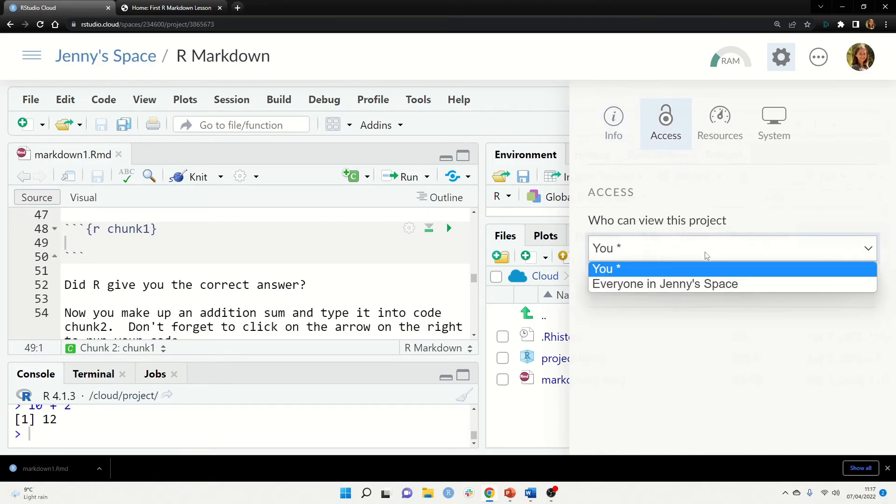
click(708, 286)
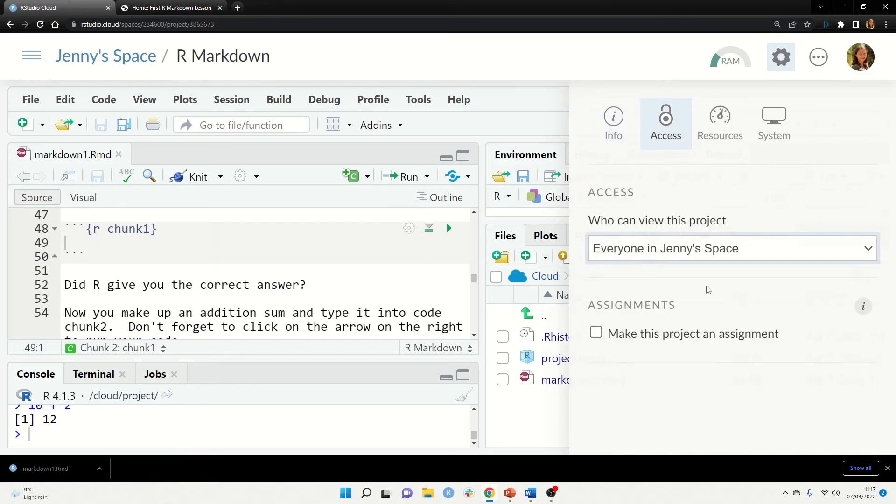
click(597, 333)
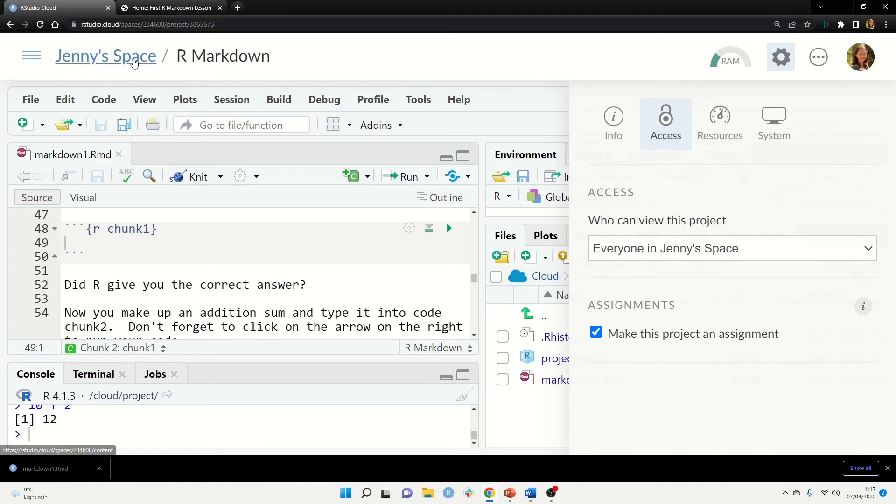
Go to the space's All Projects list and check the R Markdown project's assignment tag
click(134, 62)
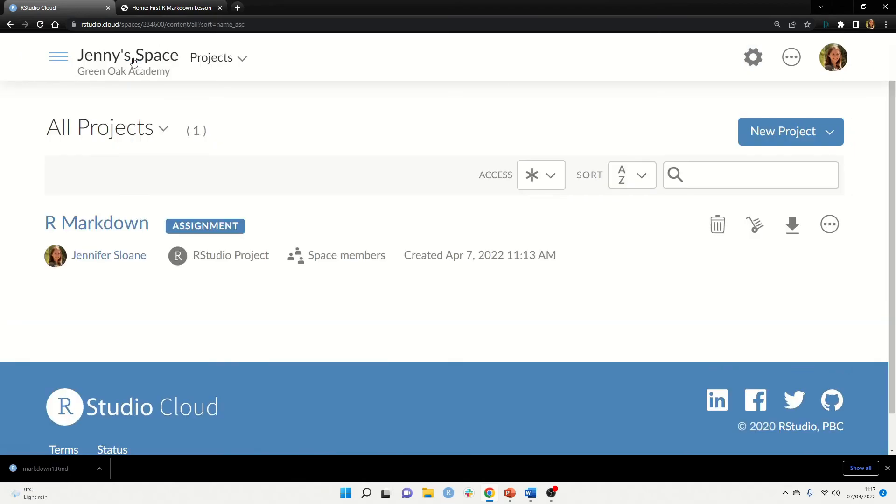
drag(36, 223, 150, 225)
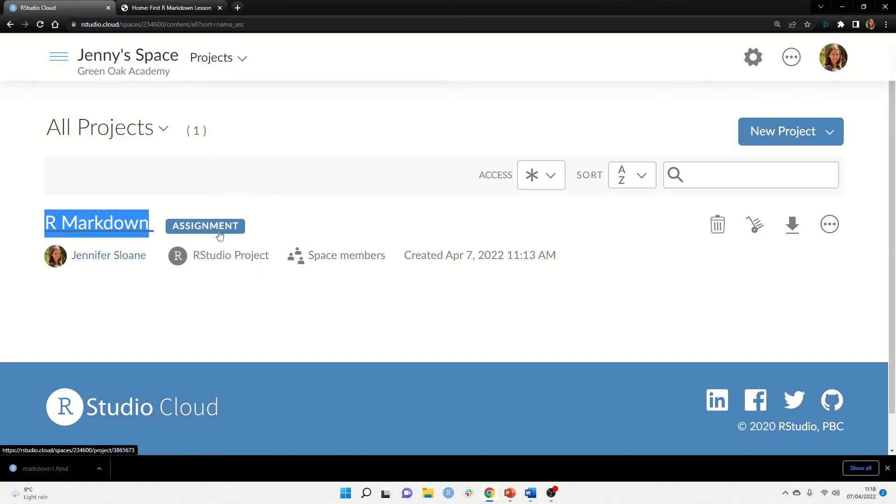
click(239, 235)
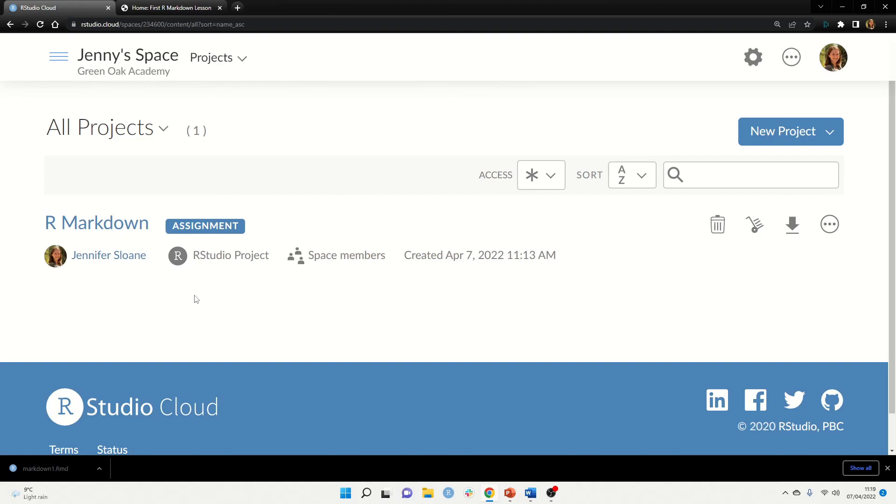
click(832, 140)
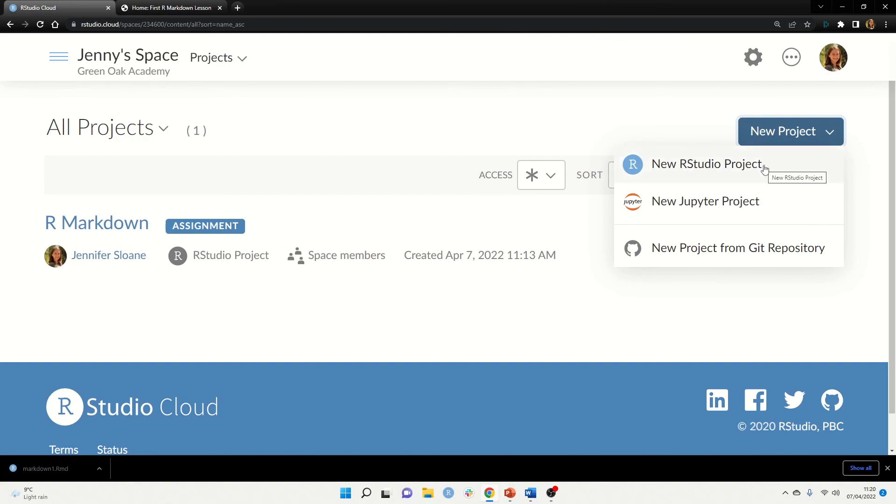
click(686, 113)
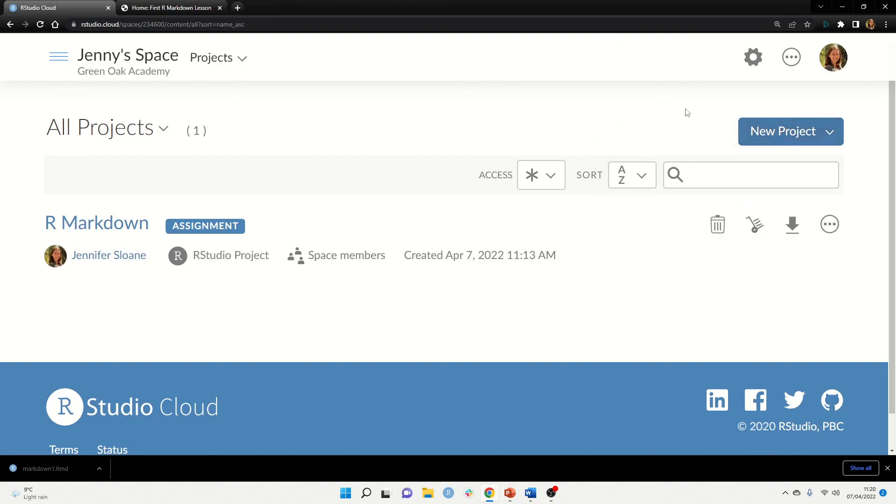